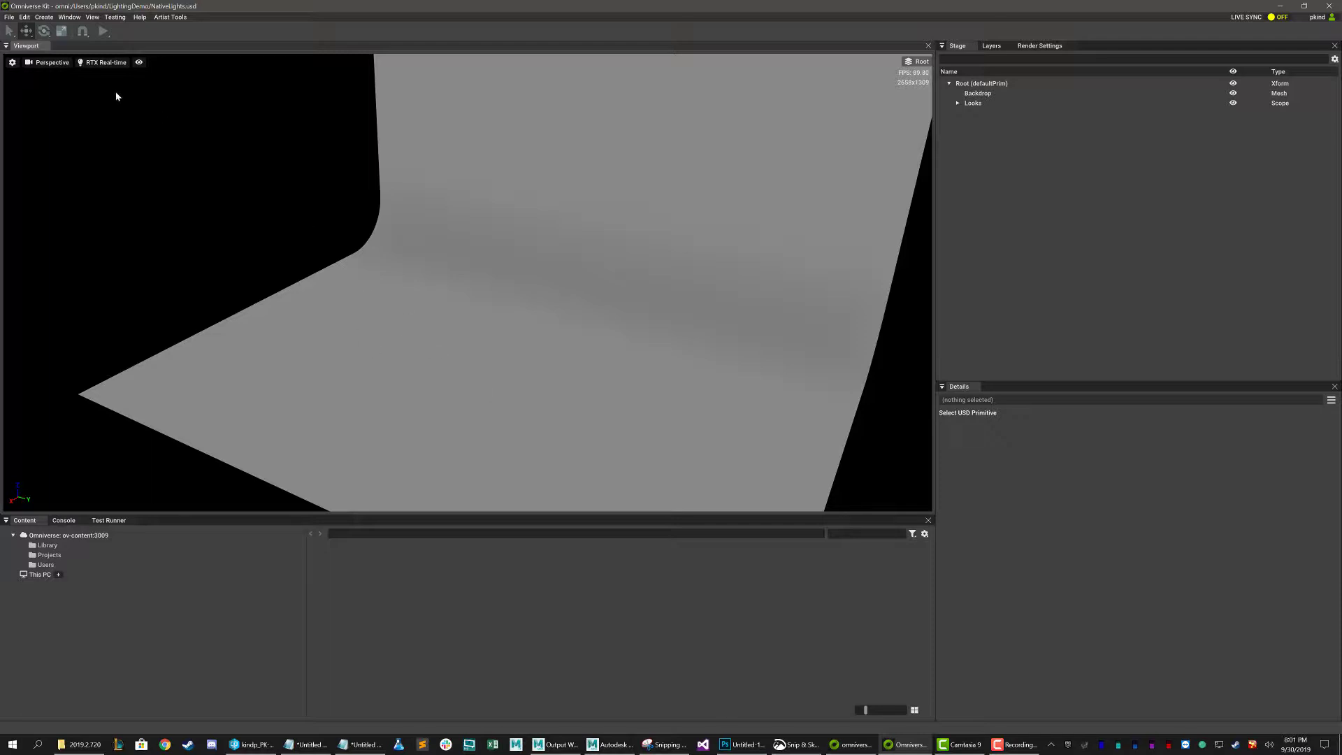
Step: Add a distant light, move it up and back, and rotate it to brighten the backdrop
{"action": "left_click", "coordinate": [44, 17]}
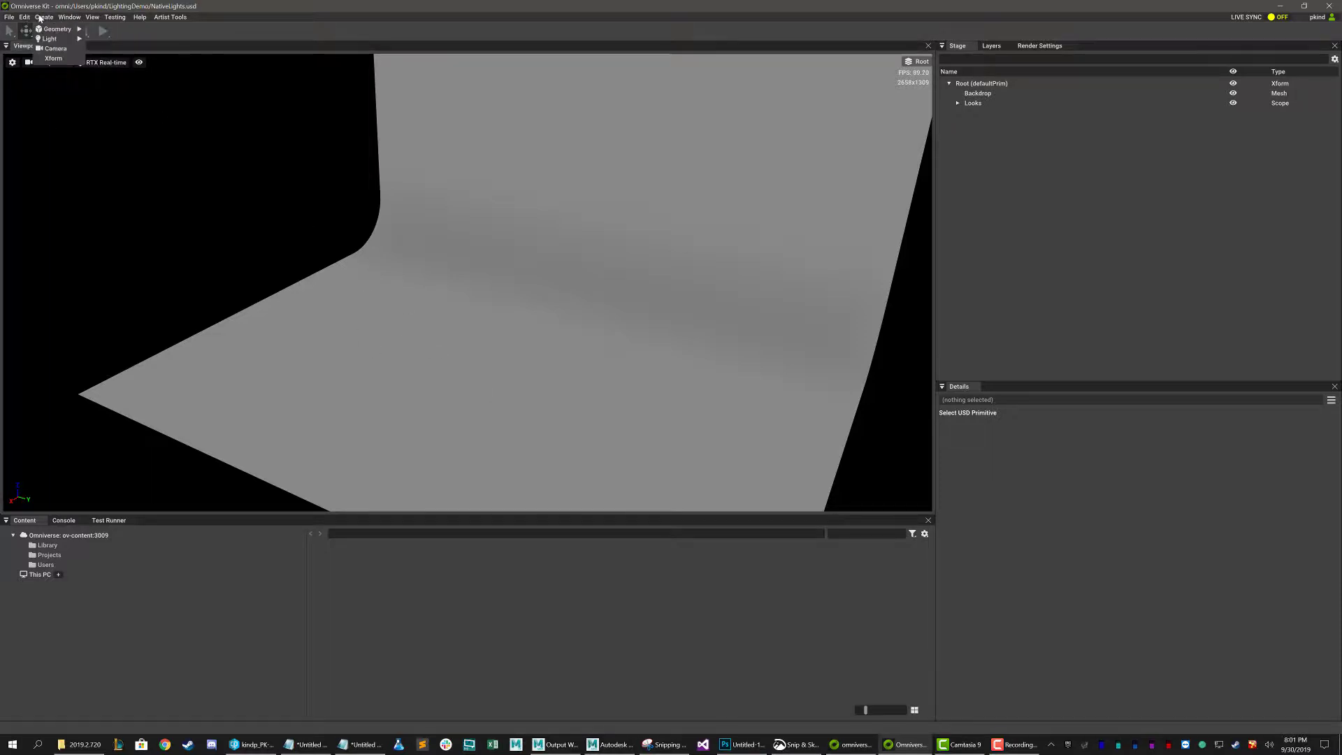
{"action": "mouse_move", "coordinate": [47, 41]}
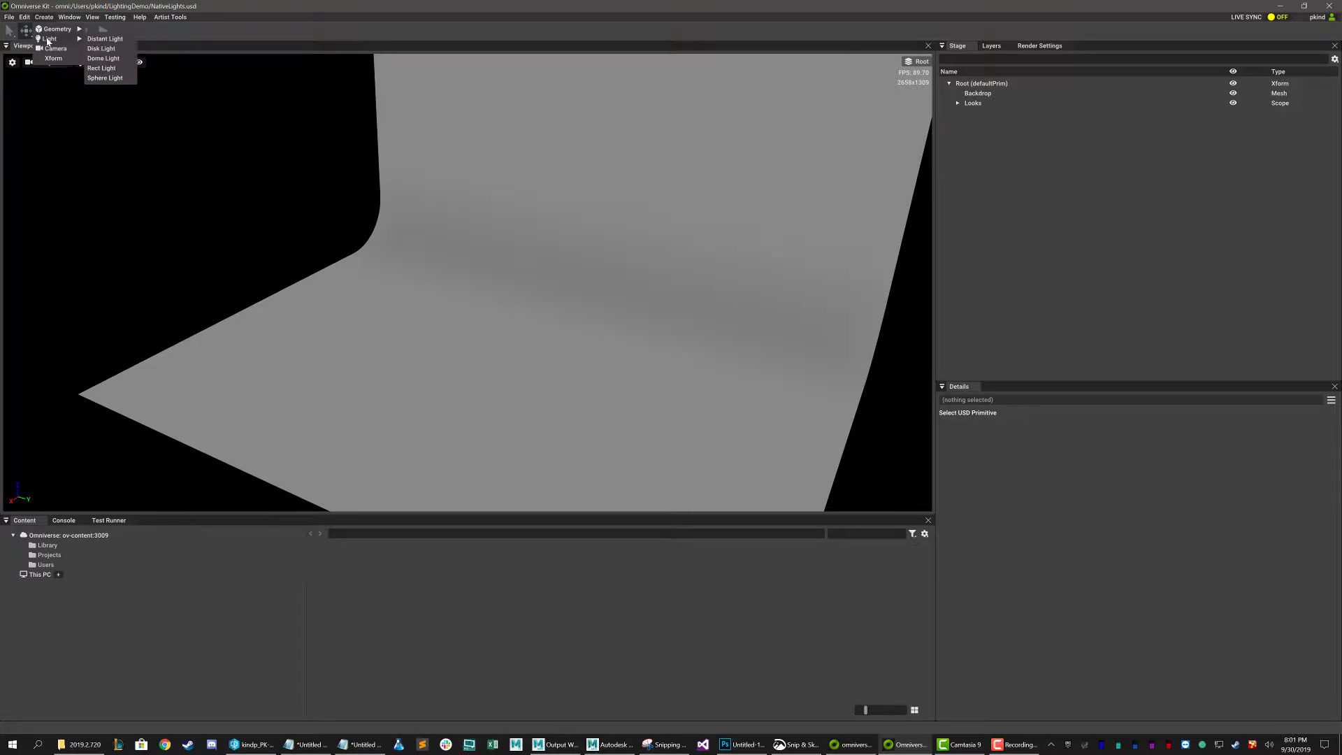
{"action": "left_click", "coordinate": [104, 39]}
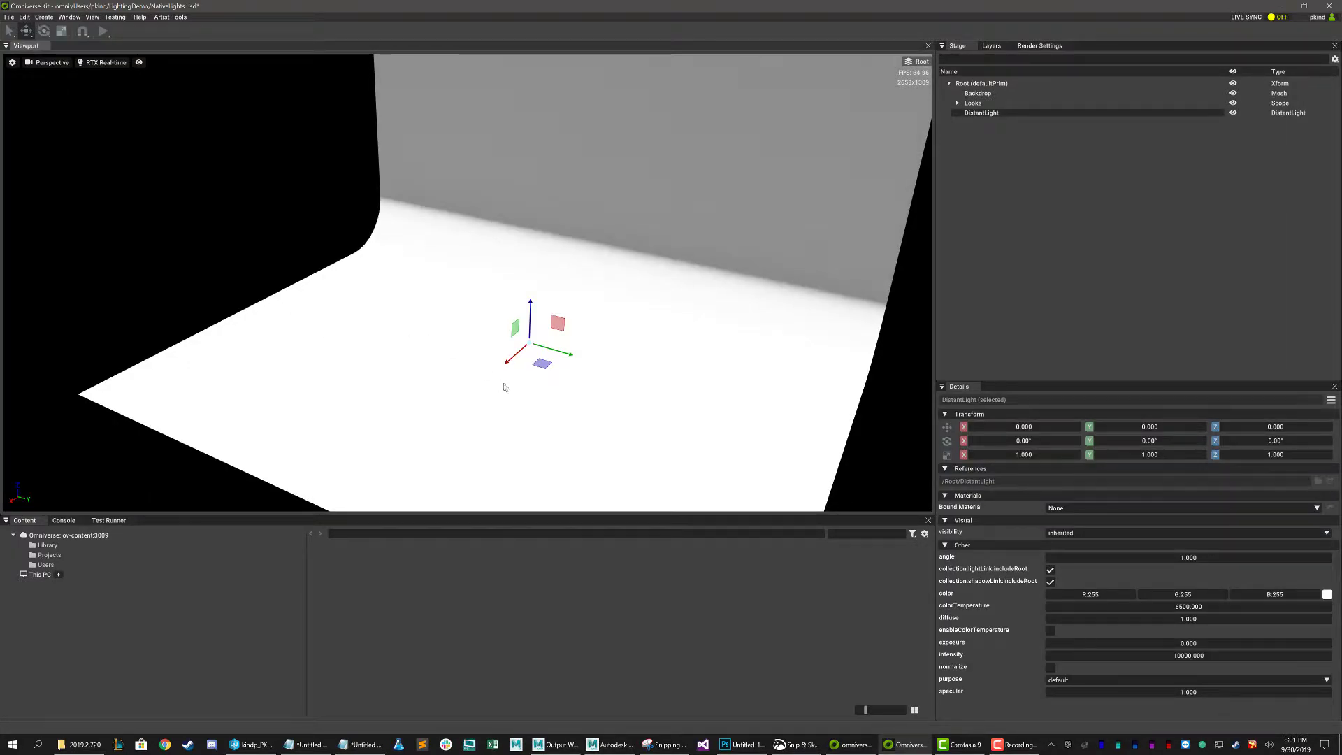
{"action": "left_click_drag", "start_coordinate": [530, 308], "coordinate": [411, 343]}
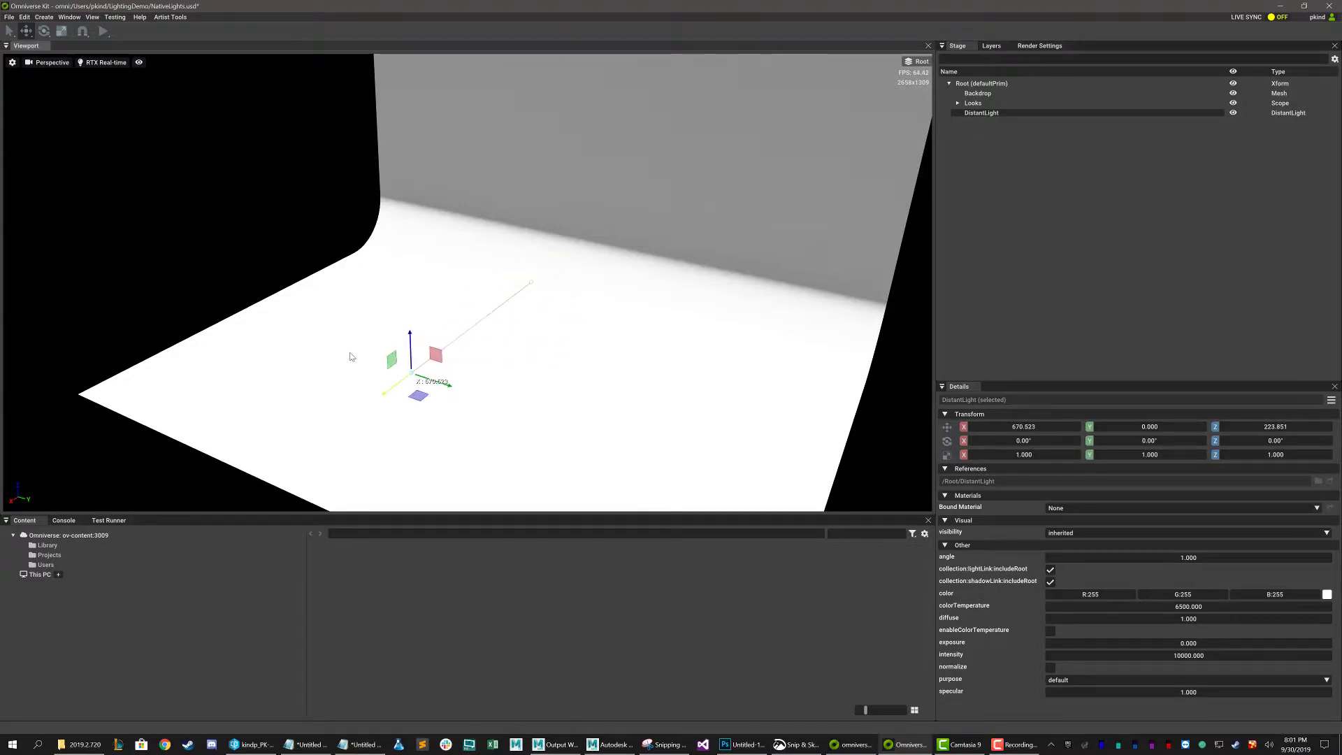
{"action": "key", "text": "e"}
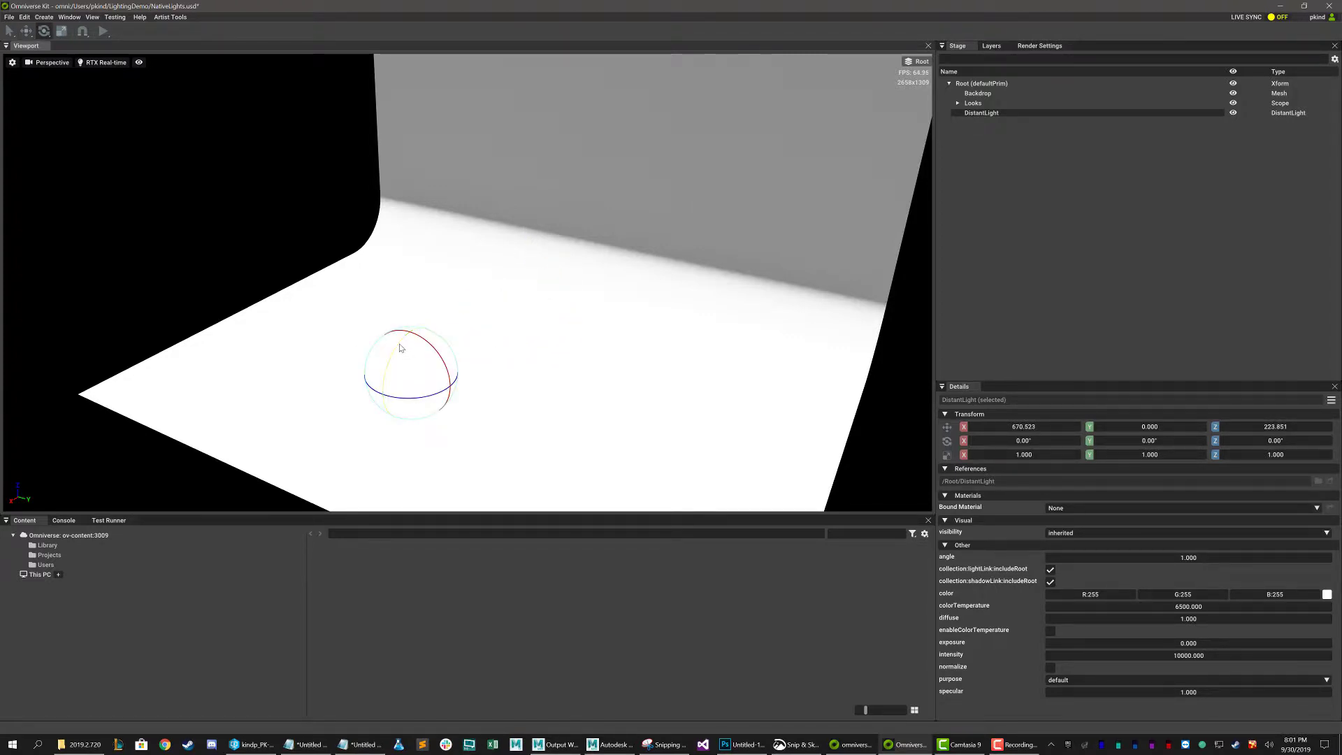
{"action": "left_click_drag", "start_coordinate": [404, 353], "coordinate": [382, 361]}
Step: Add a cube and raise it along its vertical axis onto the backdrop floor
{"action": "left_click", "coordinate": [44, 17]}
{"action": "mouse_move", "coordinate": [50, 41]}
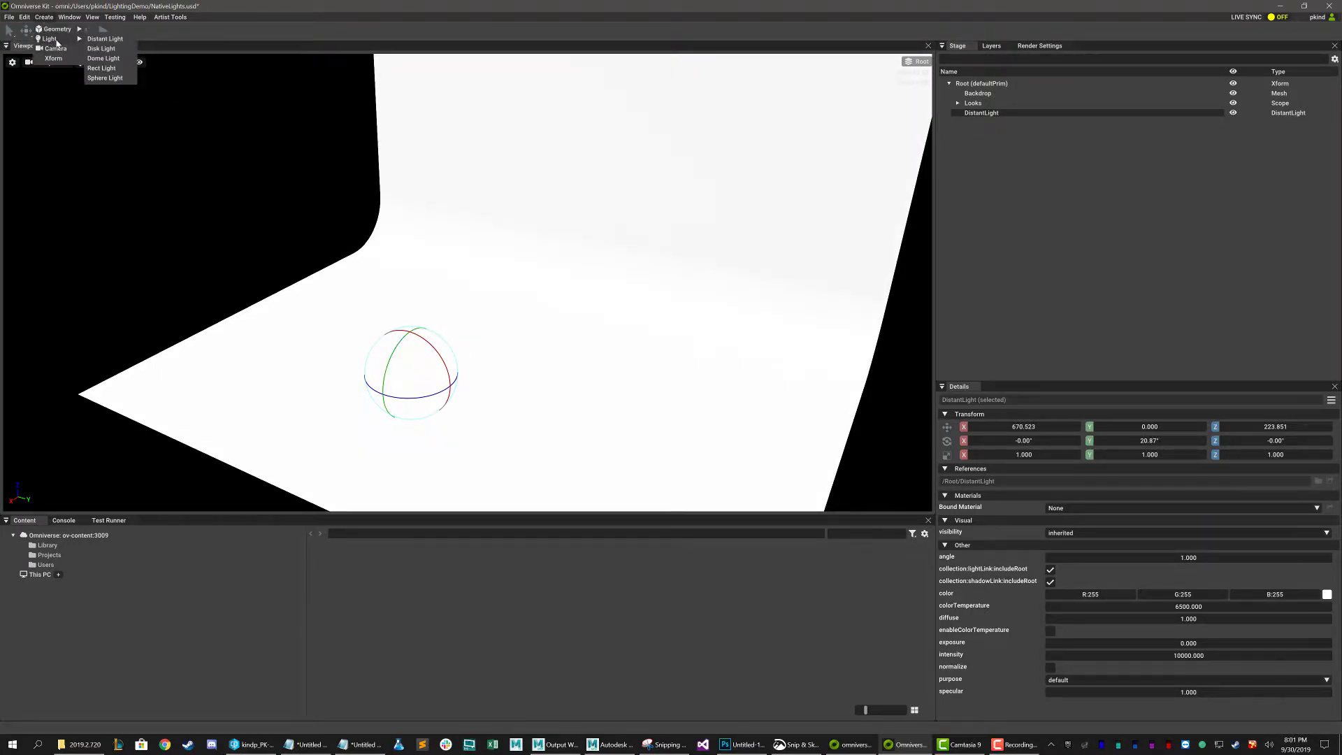
{"action": "left_click", "coordinate": [102, 38]}
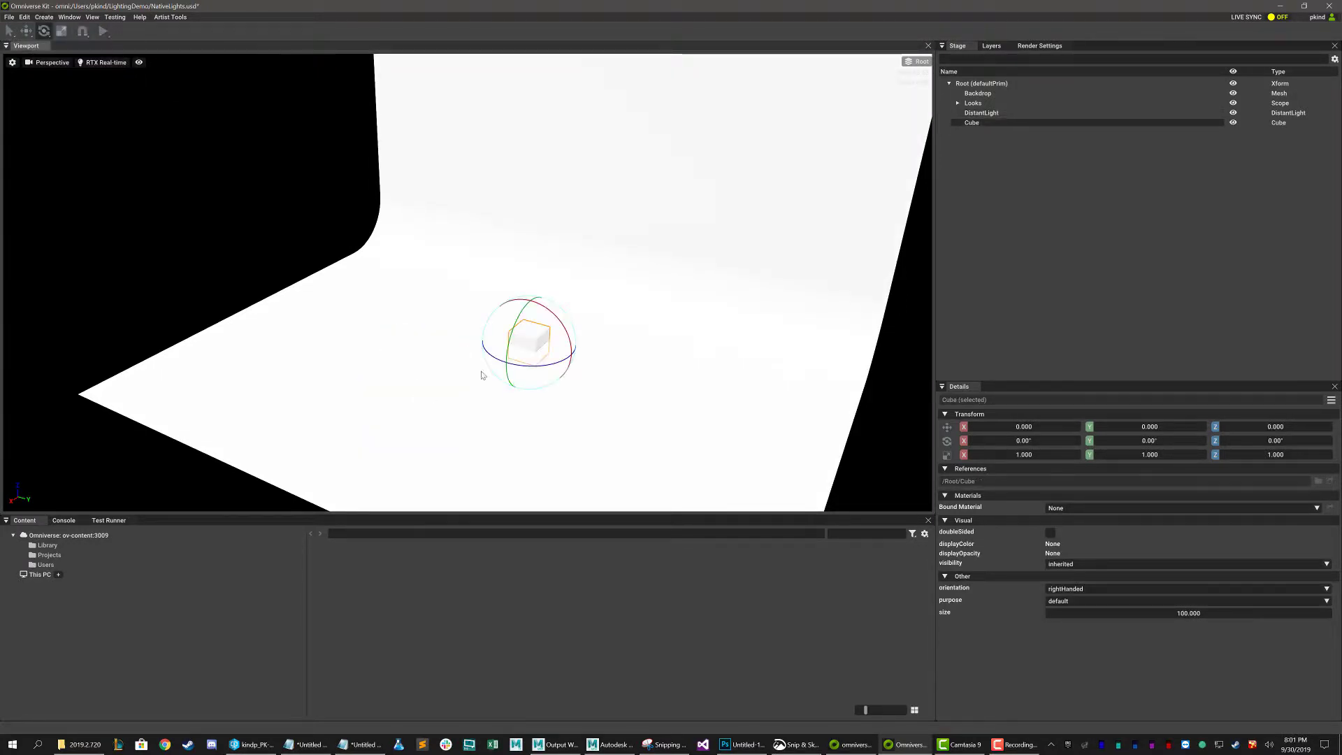
{"action": "key", "text": "w"}
{"action": "left_click_drag", "start_coordinate": [533, 309], "coordinate": [529, 283]}
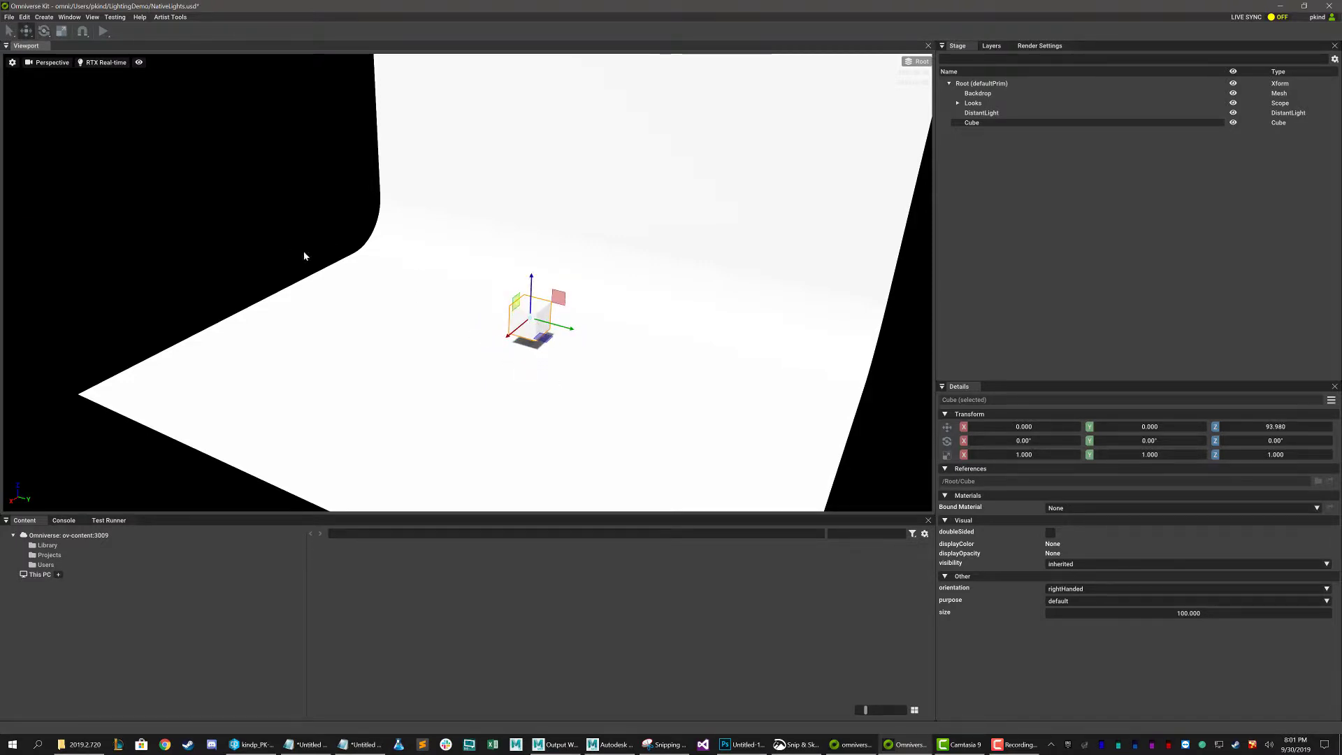
Step: Re-rotate the distant light to about 3.11° to change the lighting
{"action": "left_click", "coordinate": [981, 112]}
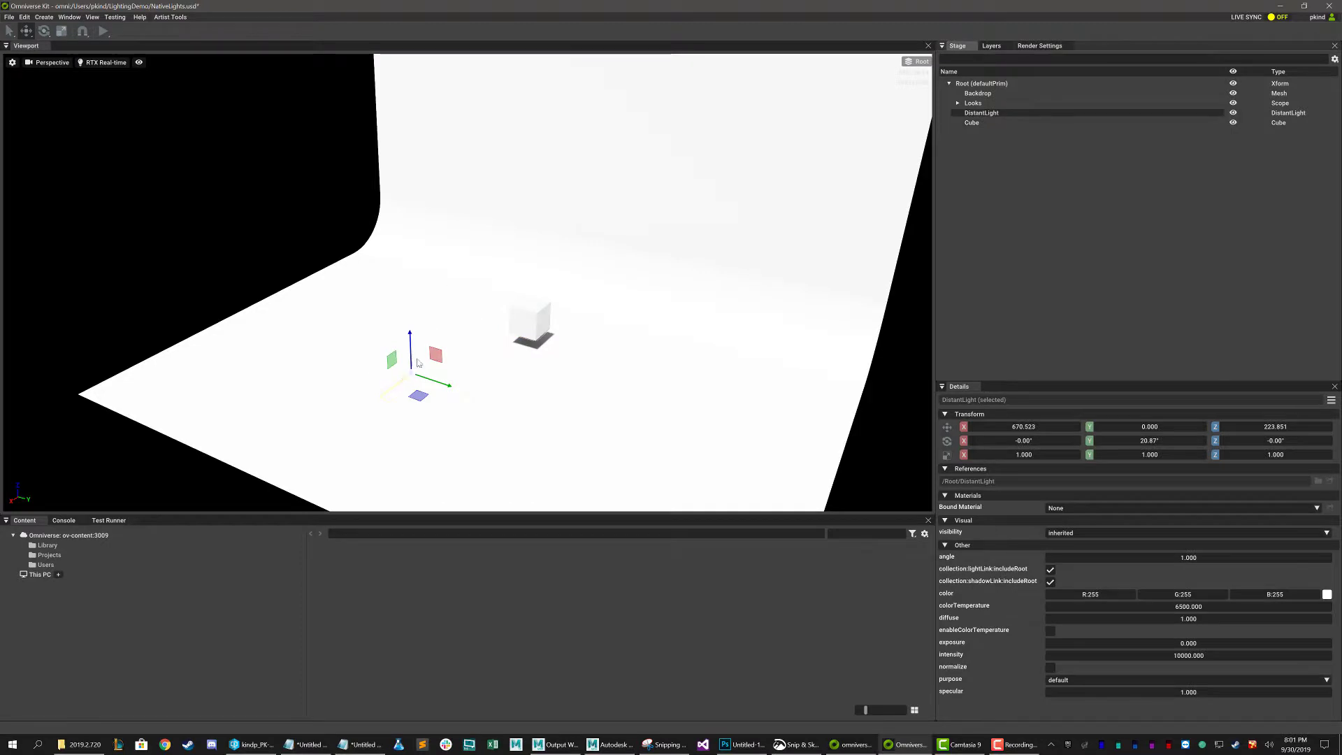
{"action": "key", "text": "e"}
{"action": "mouse_move", "coordinate": [395, 355]}
{"action": "left_mouse_down"}
{"action": "mouse_move", "coordinate": [405, 308]}
{"action": "mouse_move", "coordinate": [441, 269]}
{"action": "mouse_move", "coordinate": [409, 305]}
{"action": "mouse_move", "coordinate": [426, 306]}
{"action": "mouse_move", "coordinate": [406, 341]}
{"action": "left_mouse_up"}
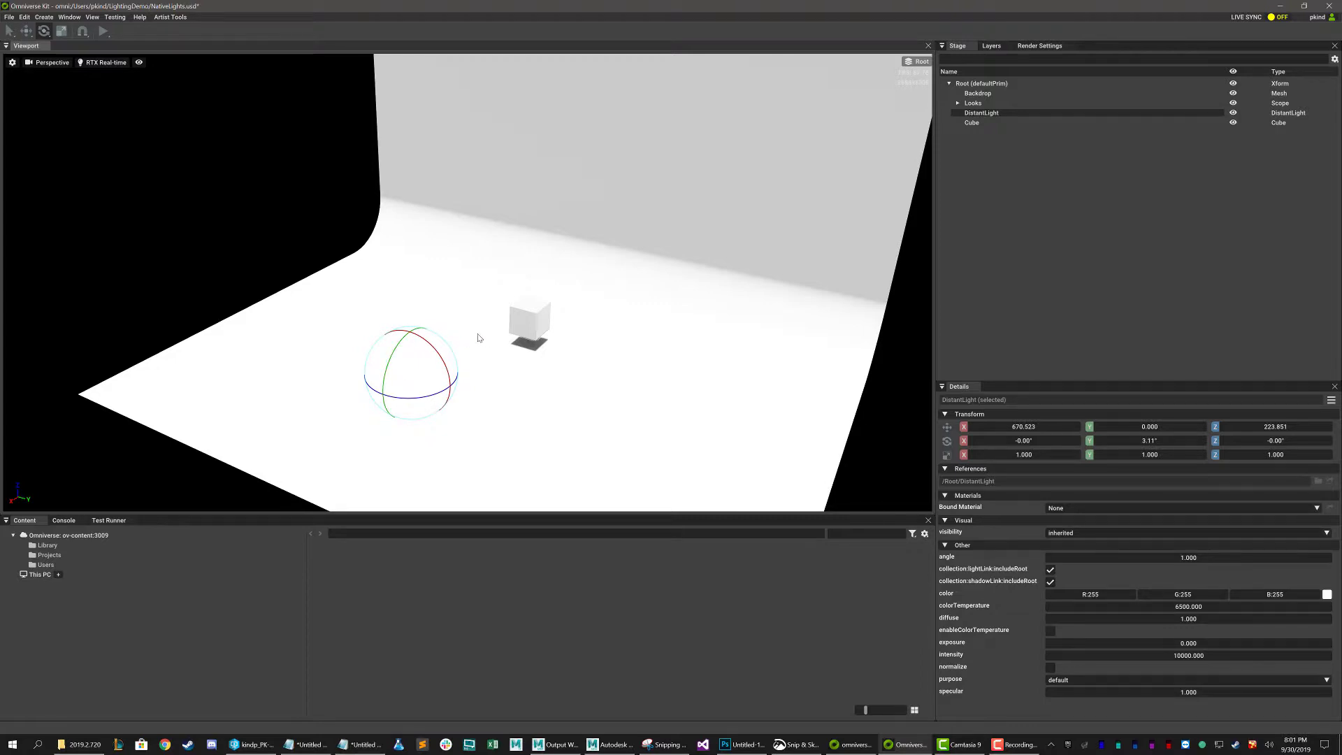
Step: Delete the distant light and add a disk light placed on the floor left of the cube
{"action": "key", "text": "Delete"}
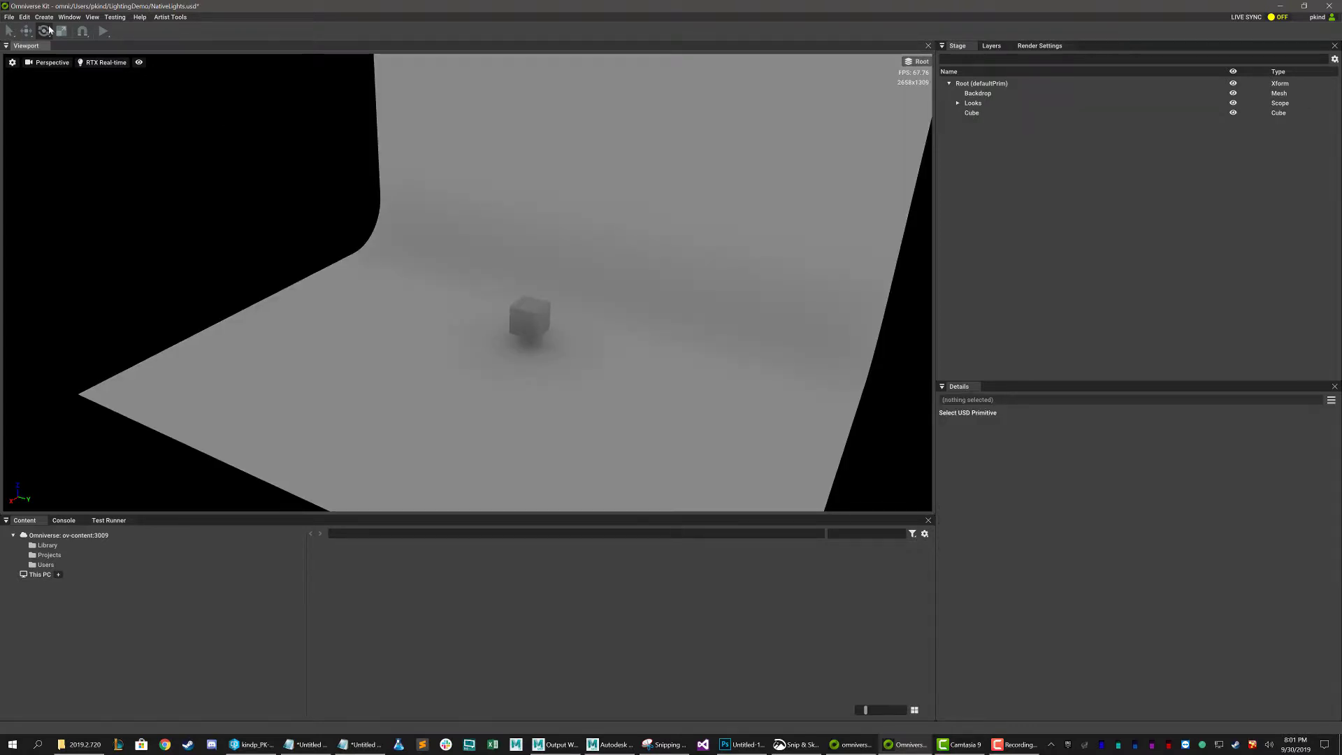
{"action": "left_click", "coordinate": [44, 16]}
{"action": "mouse_move", "coordinate": [47, 39]}
{"action": "left_click", "coordinate": [102, 48]}
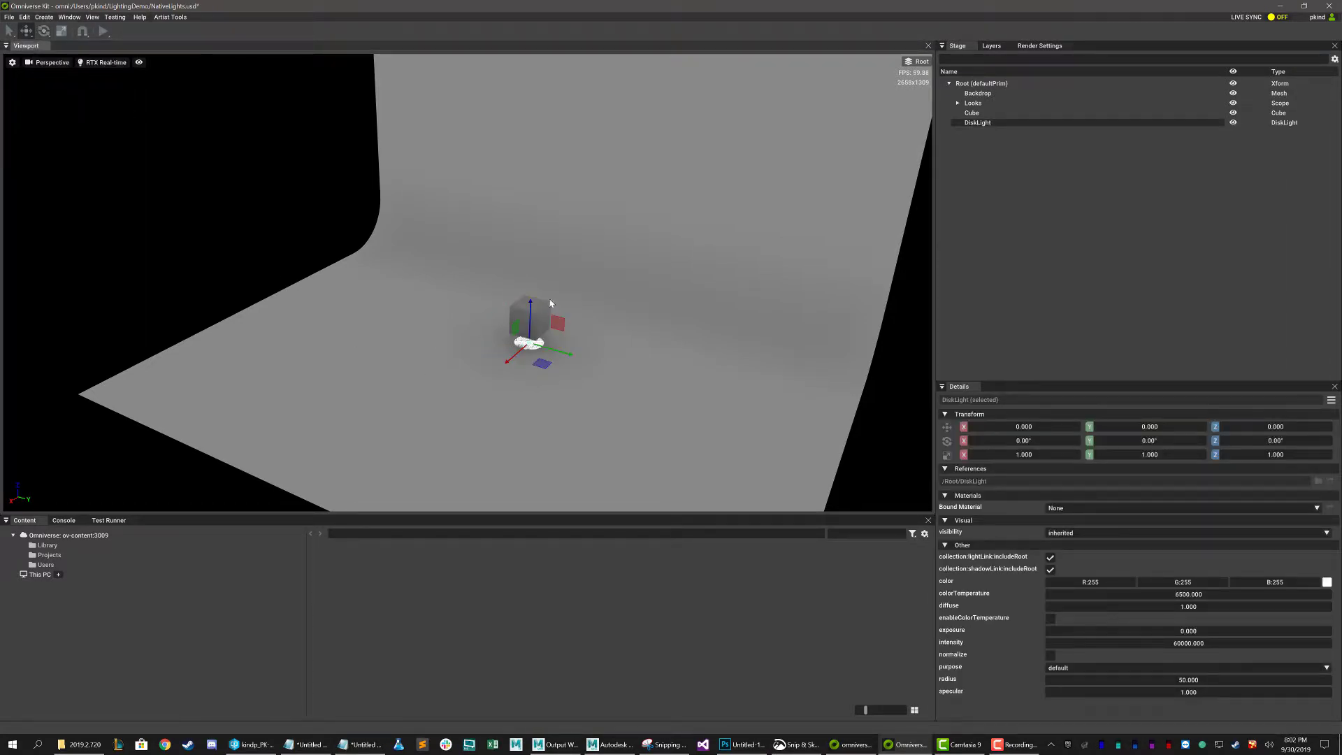
{"action": "left_click_drag", "start_coordinate": [529, 300], "coordinate": [324, 263]}
Step: Add a rect light, slide it near the disk light, and tilt it around Y
{"action": "left_click", "coordinate": [50, 18]}
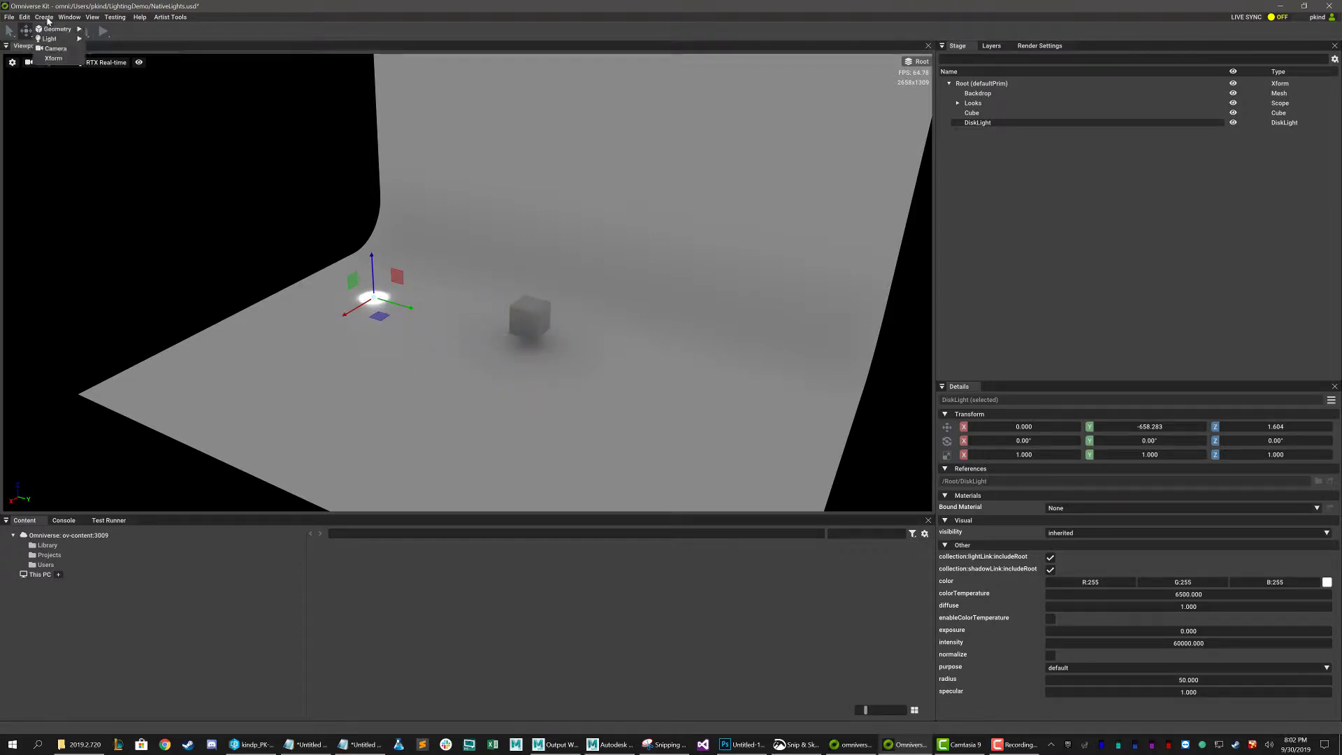
{"action": "mouse_move", "coordinate": [52, 39]}
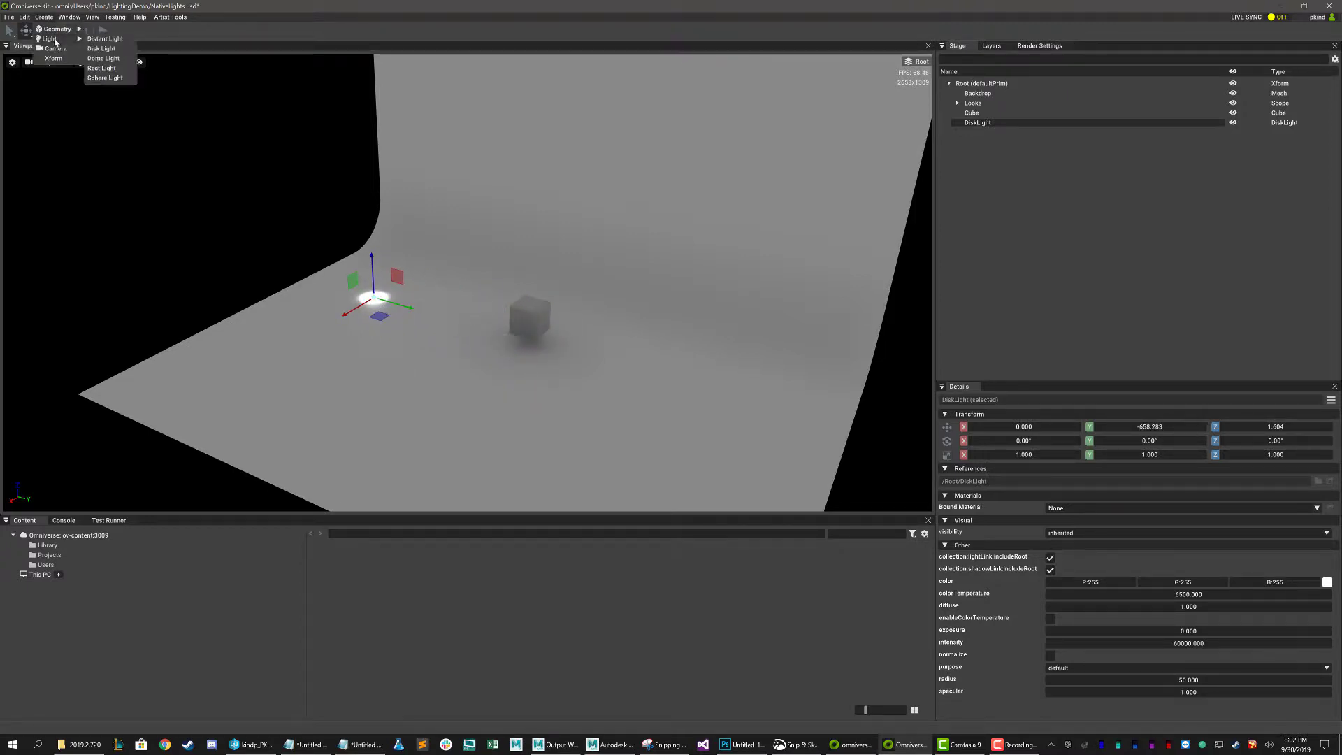
{"action": "left_click", "coordinate": [102, 68]}
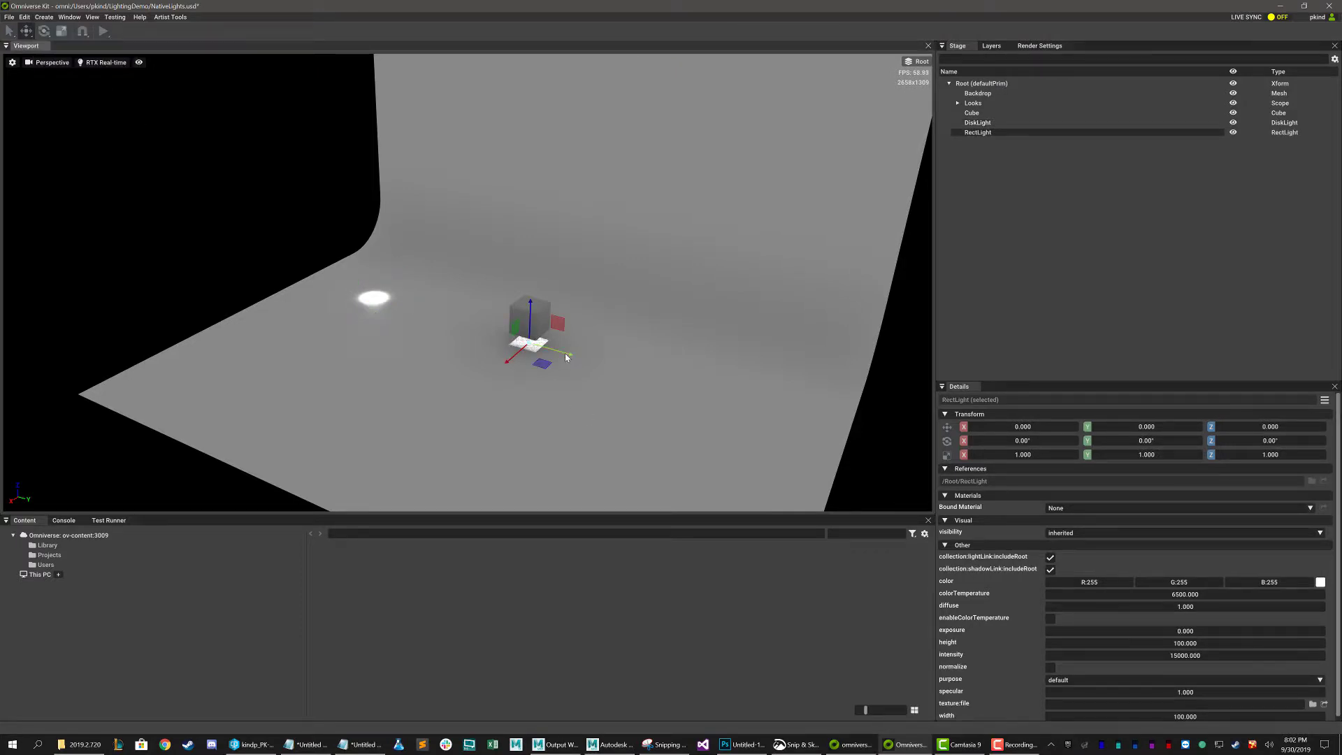
{"action": "left_click_drag", "start_coordinate": [566, 357], "coordinate": [381, 331]}
{"action": "left_click_drag", "start_coordinate": [413, 277], "coordinate": [402, 226]}
{"action": "key", "text": "e"}
{"action": "mouse_move", "coordinate": [387, 274]}
{"action": "left_mouse_down"}
{"action": "mouse_move", "coordinate": [430, 217]}
{"action": "mouse_move", "coordinate": [467, 283]}
{"action": "mouse_move", "coordinate": [420, 316]}
{"action": "mouse_move", "coordinate": [369, 294]}
{"action": "left_mouse_up"}
Step: Lower the rect light toward the floor and raise the disk light to Z 218.989
{"action": "key", "text": "w"}
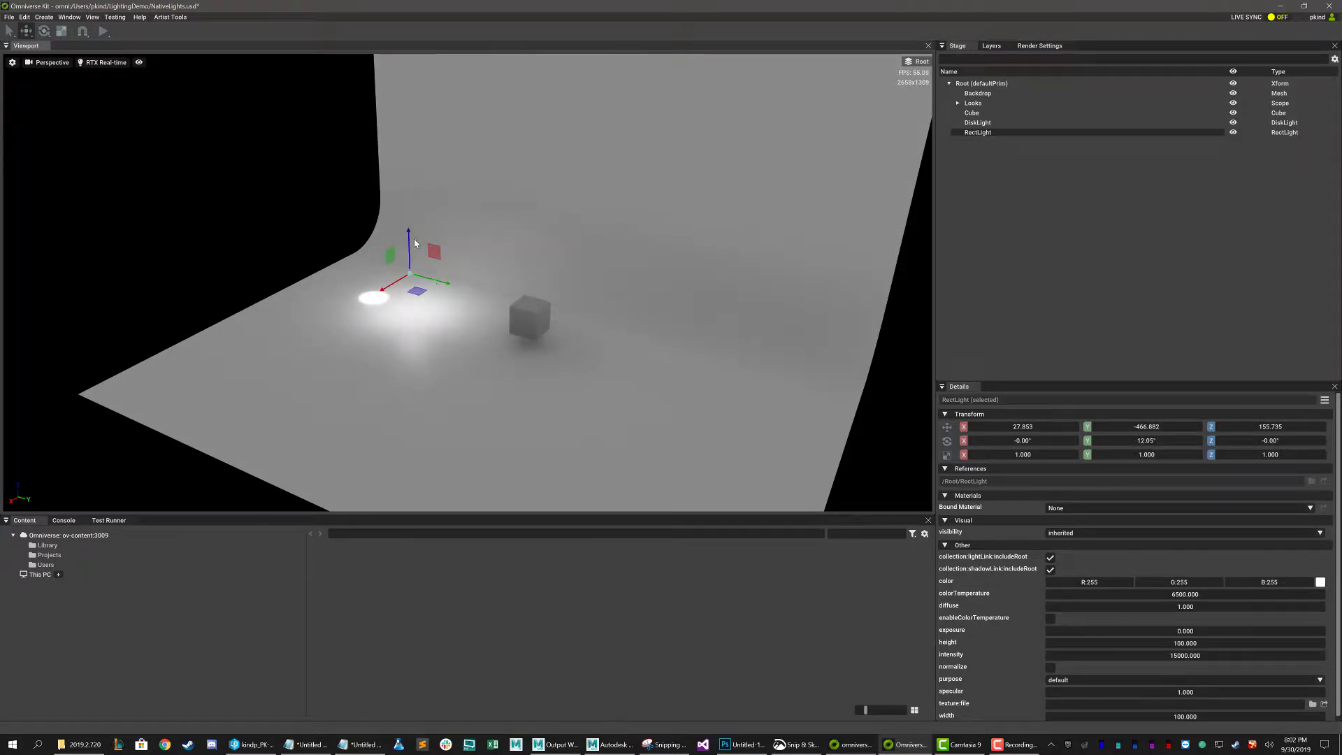
{"action": "left_click_drag", "start_coordinate": [411, 242], "coordinate": [401, 309]}
{"action": "left_click", "coordinate": [978, 123]}
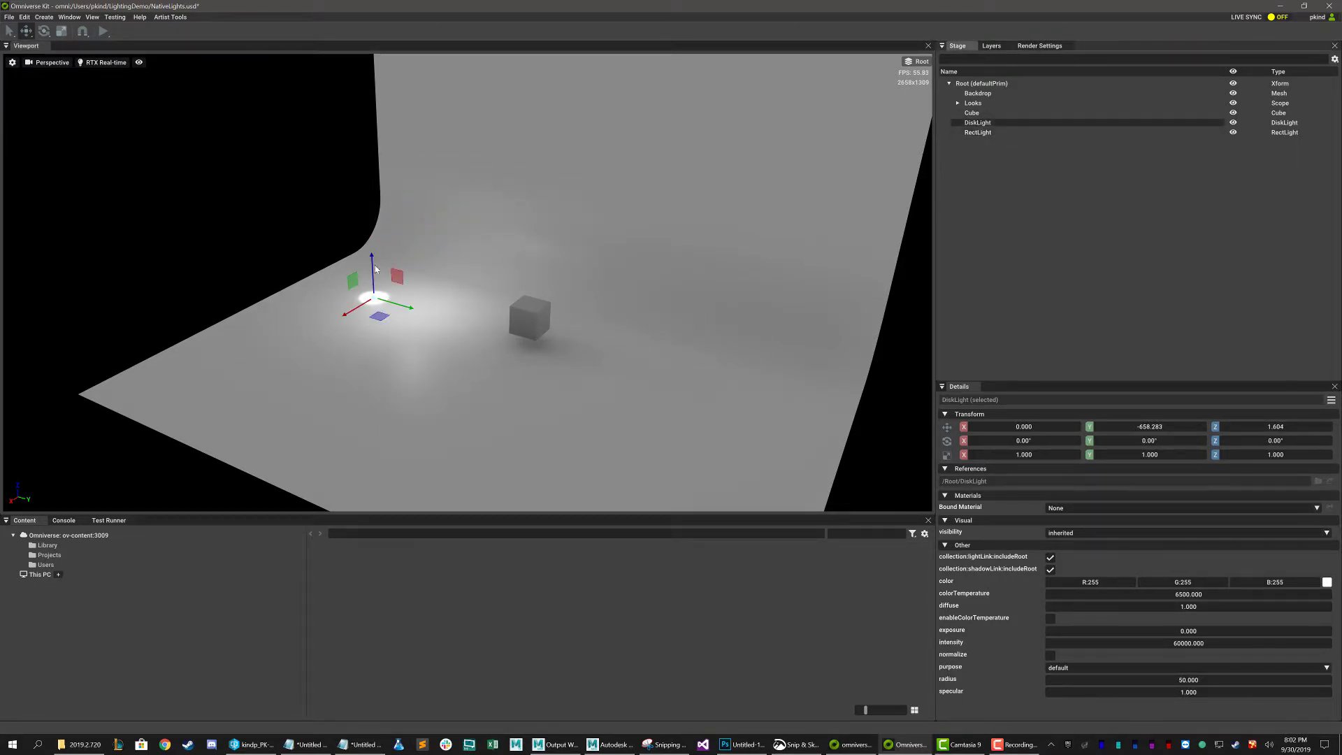
{"action": "left_click_drag", "start_coordinate": [374, 258], "coordinate": [354, 204]}
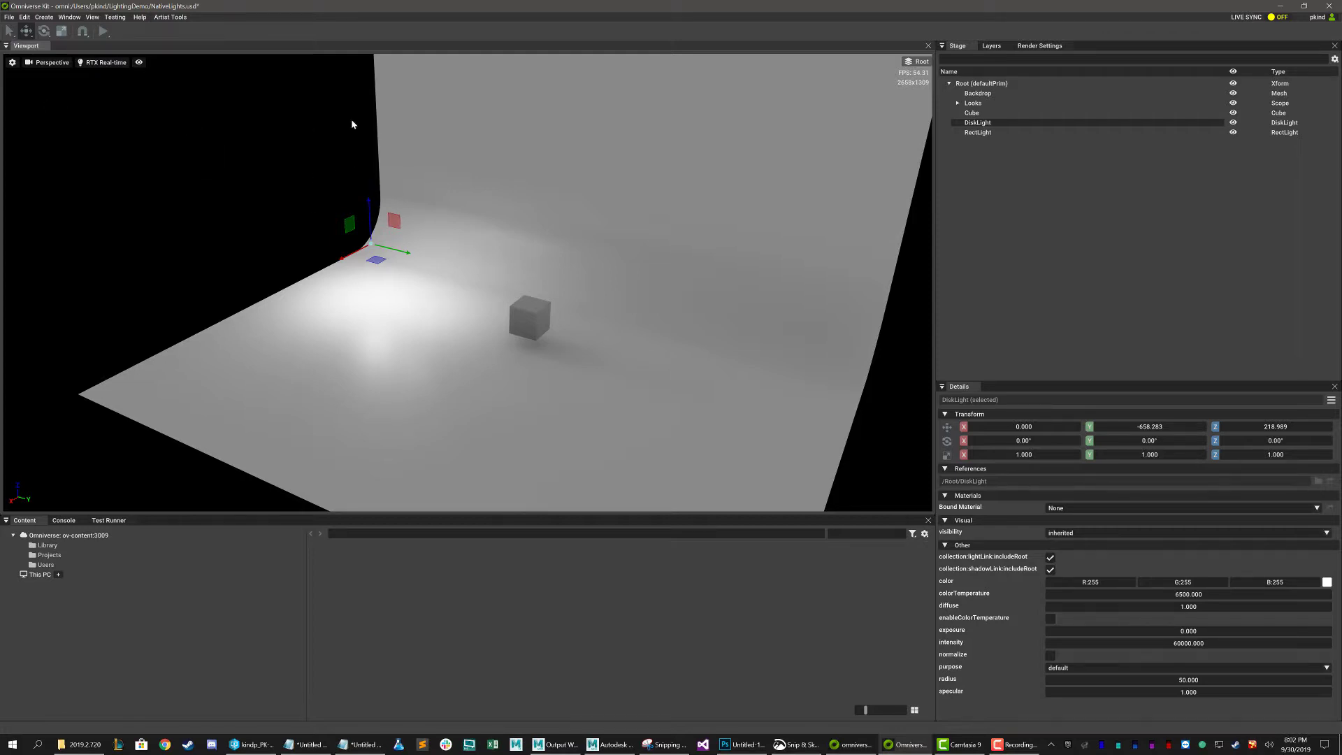
Step: Add a sphere light and place it beside the cube at X 216.040, Y -141.640, Z 225.431
{"action": "left_click", "coordinate": [55, 18]}
{"action": "mouse_move", "coordinate": [51, 39]}
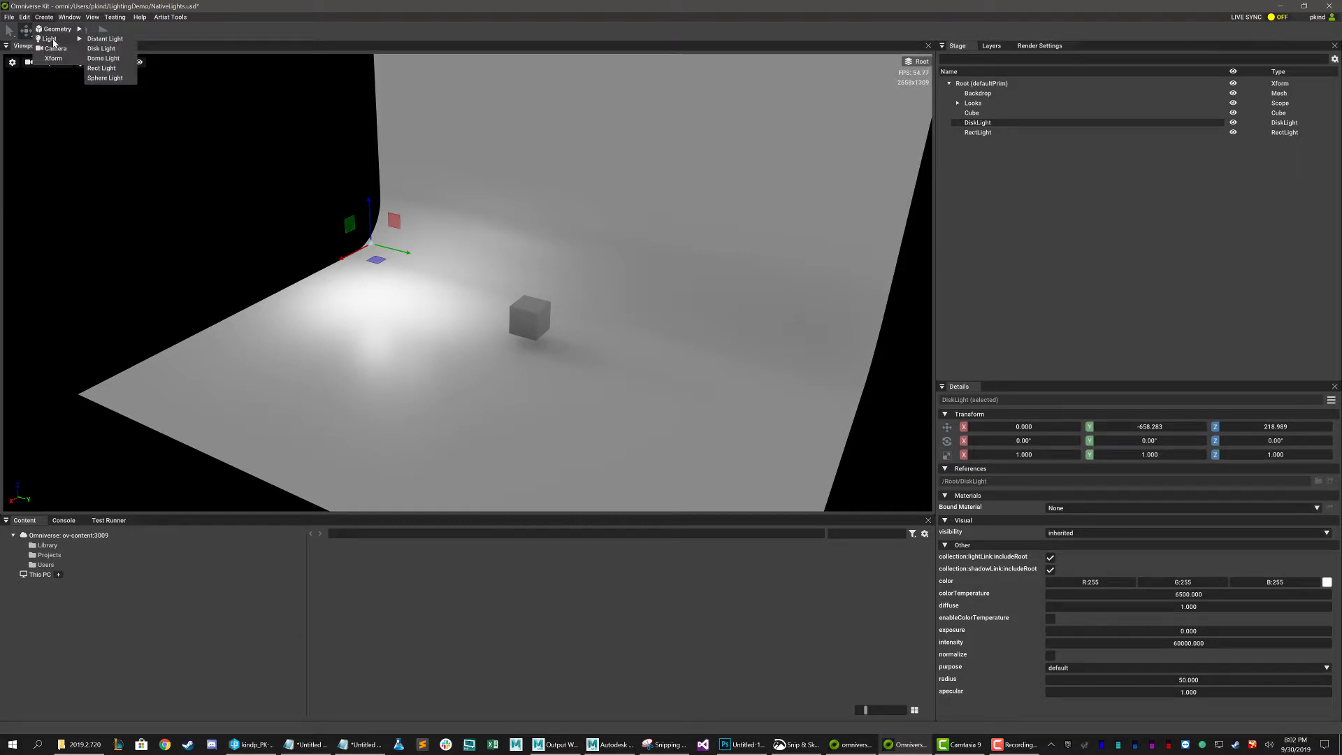
{"action": "left_click", "coordinate": [105, 81]}
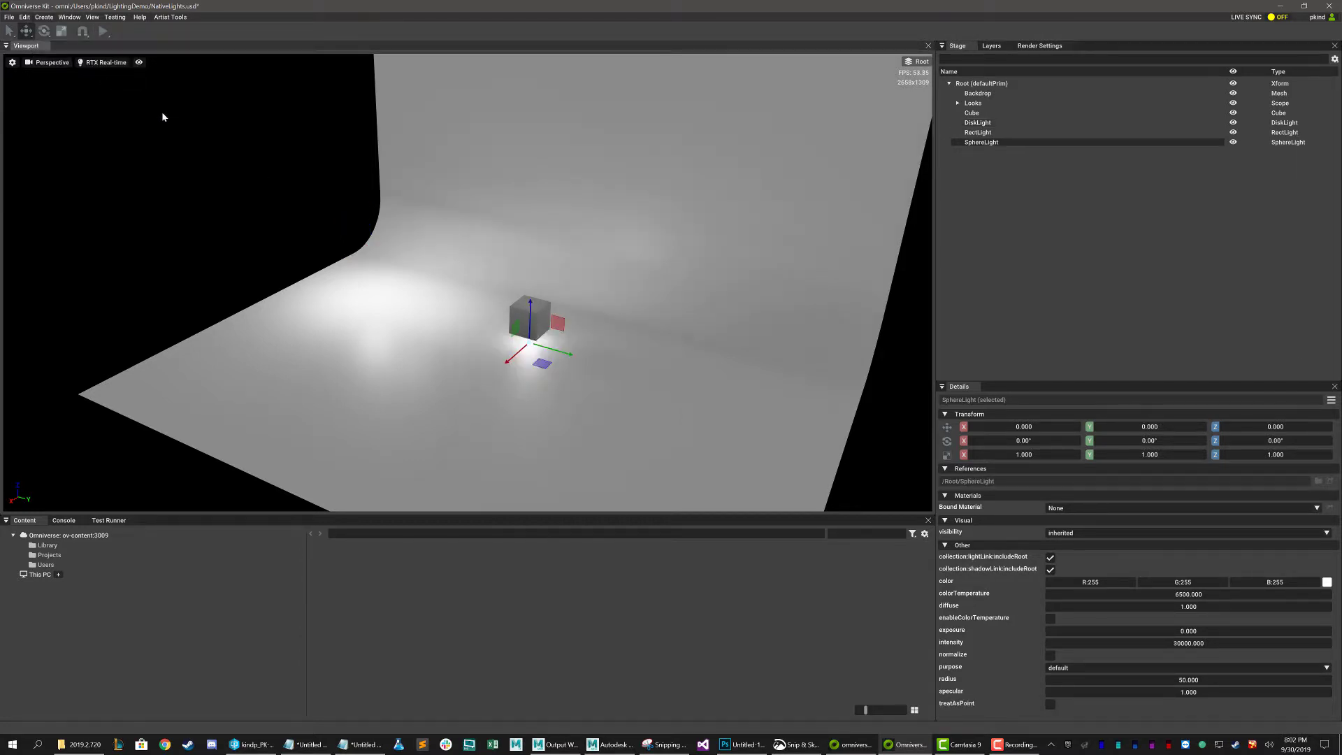
{"action": "left_click_drag", "start_coordinate": [504, 360], "coordinate": [418, 451]}
{"action": "left_click_drag", "start_coordinate": [591, 457], "coordinate": [620, 261]}
{"action": "left_click_drag", "start_coordinate": [655, 318], "coordinate": [636, 314]}
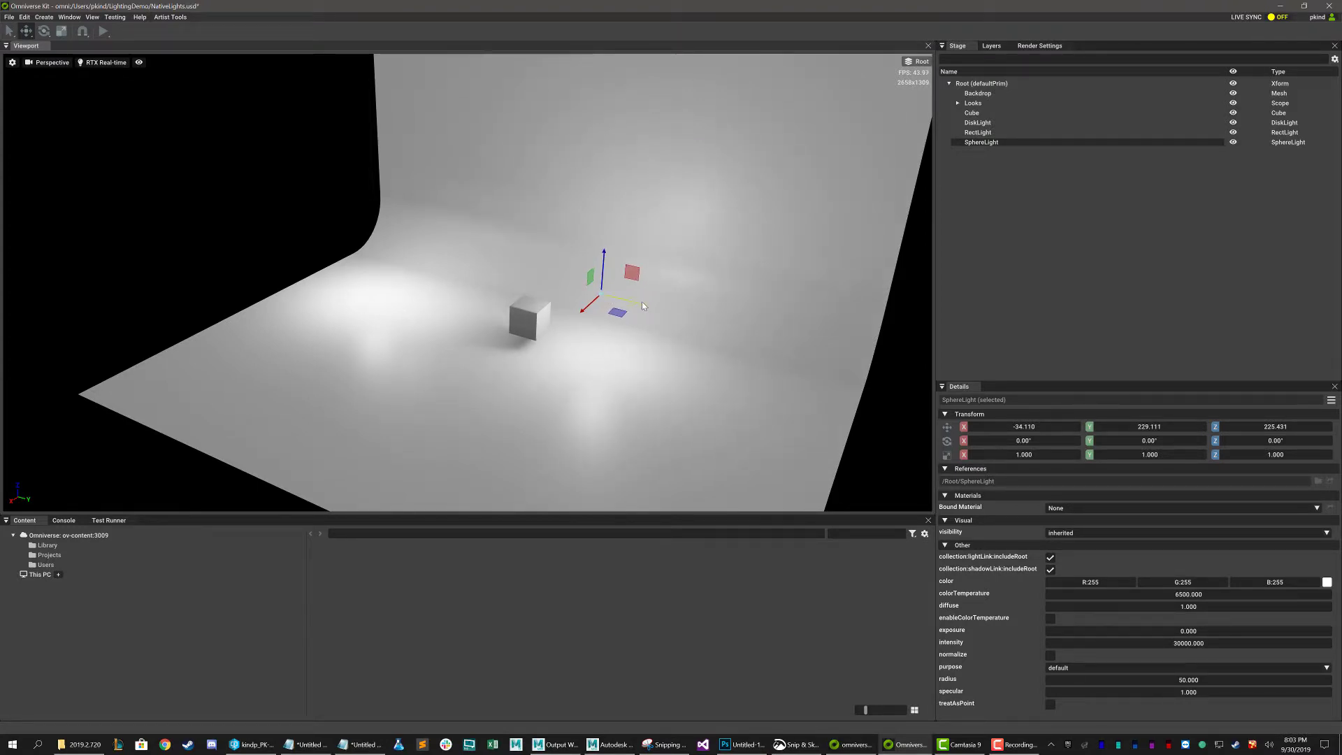
{"action": "left_click_drag", "start_coordinate": [640, 304], "coordinate": [526, 349]}
{"action": "left_click_drag", "start_coordinate": [608, 332], "coordinate": [517, 339]}
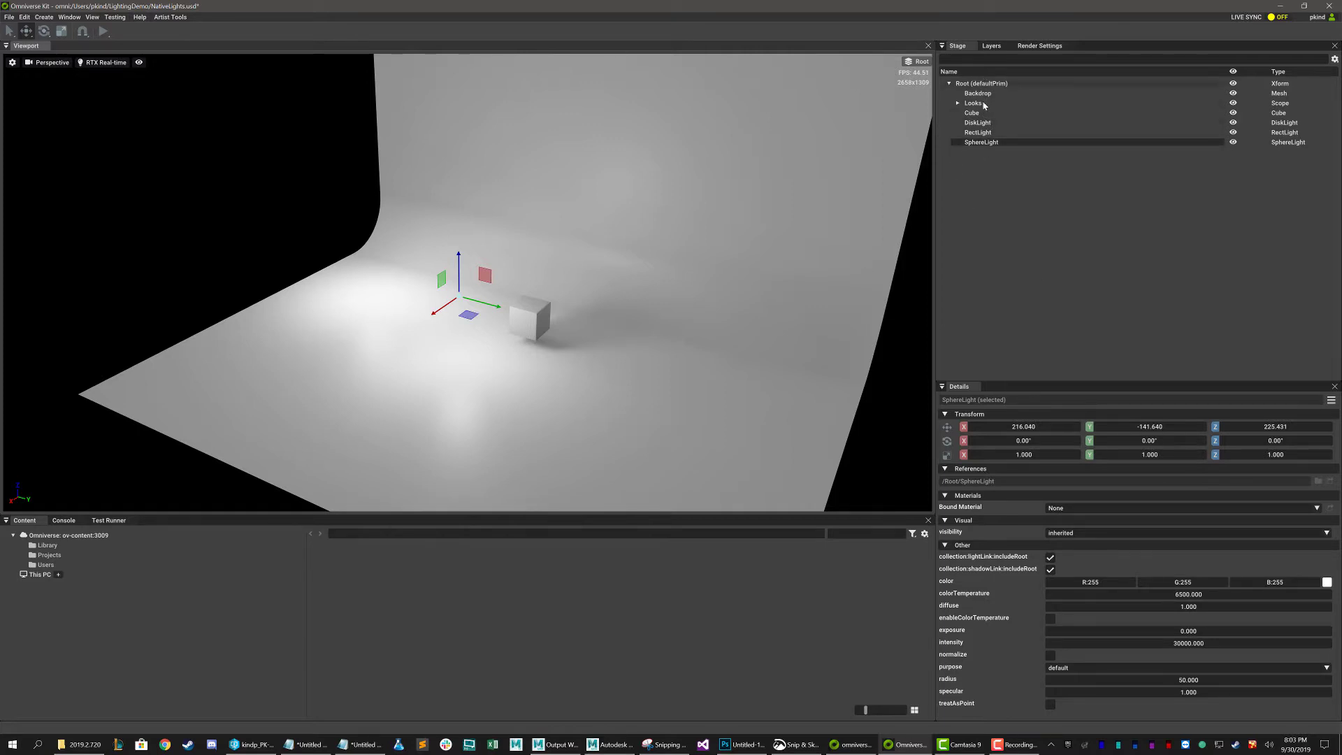
Step: Delete the DiskLight, RectLight and SphereLight, leaving the scene unlit
{"action": "left_click", "coordinate": [983, 124]}
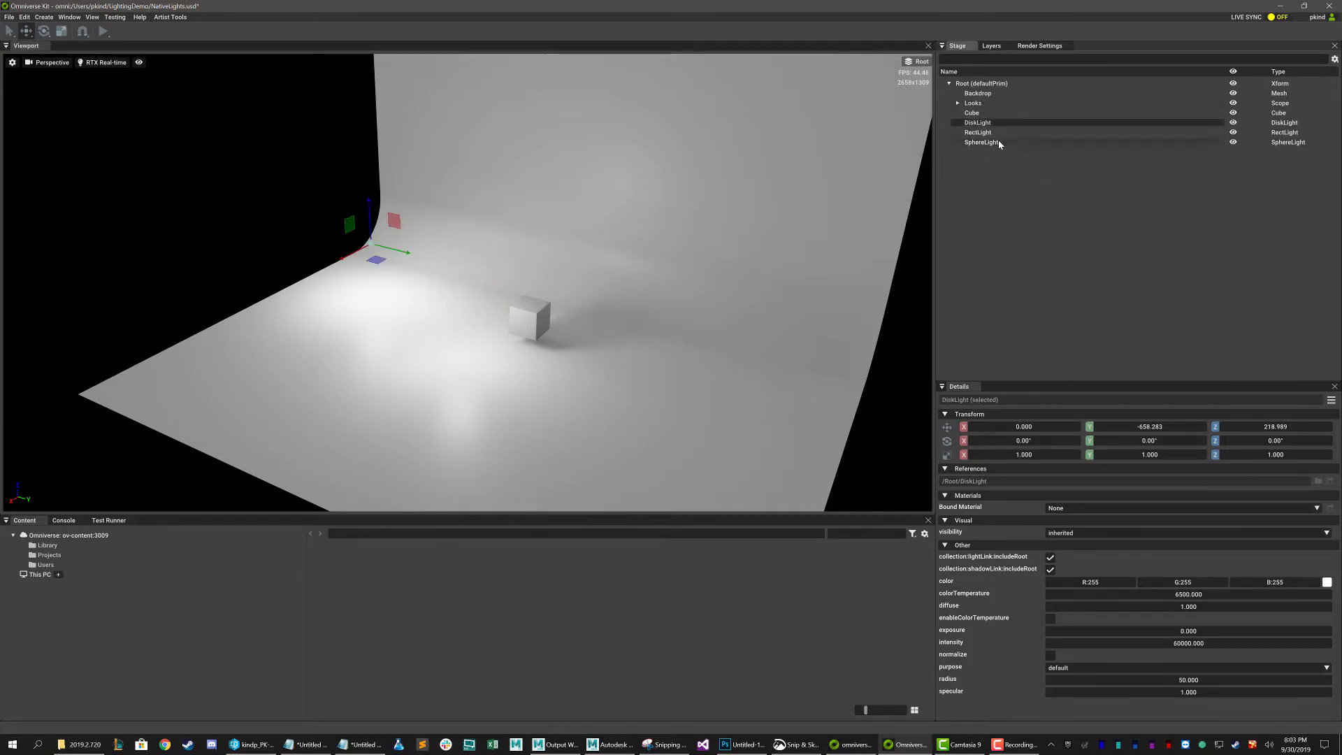
{"action": "key", "text": "Delete"}
{"action": "left_click", "coordinate": [982, 124]}
{"action": "key", "text": "Delete"}
{"action": "left_click", "coordinate": [982, 124]}
{"action": "key", "text": "Delete"}
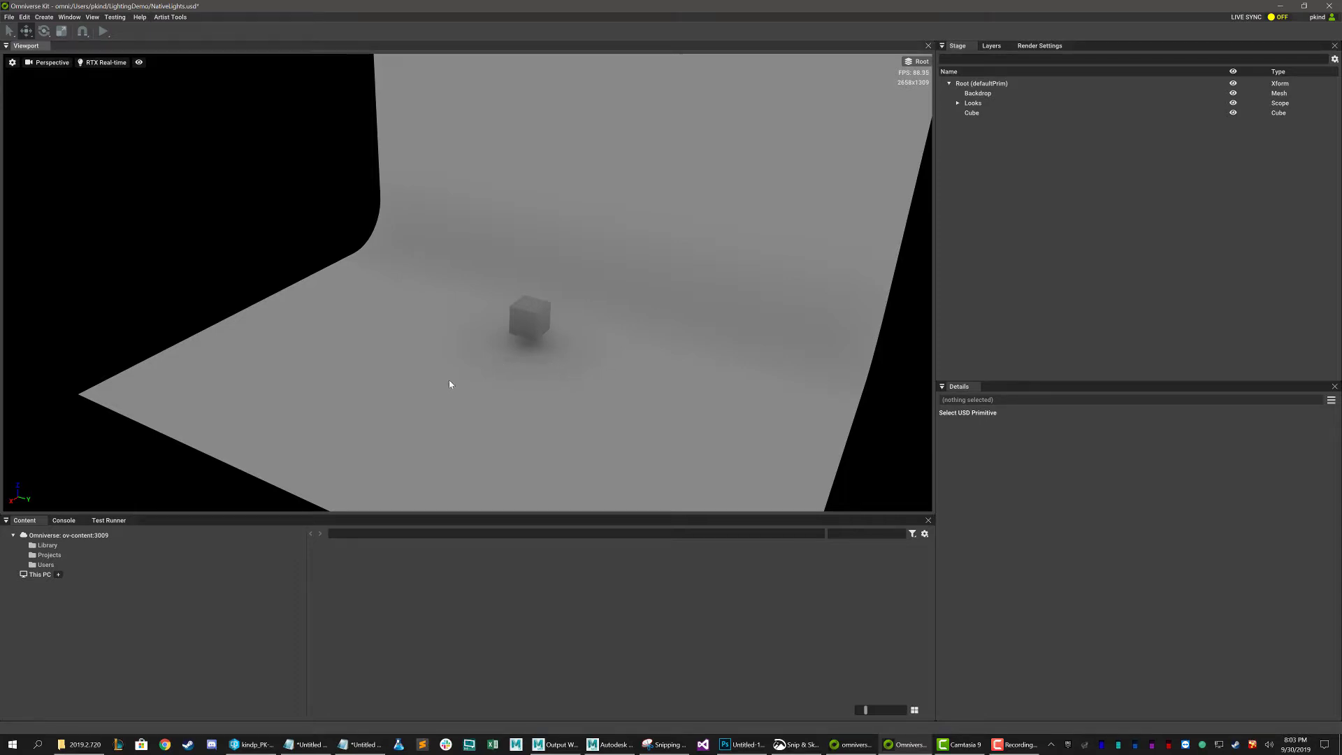
{"action": "left_click_drag", "start_coordinate": [454, 384], "coordinate": [479, 382], "text": "alt"}
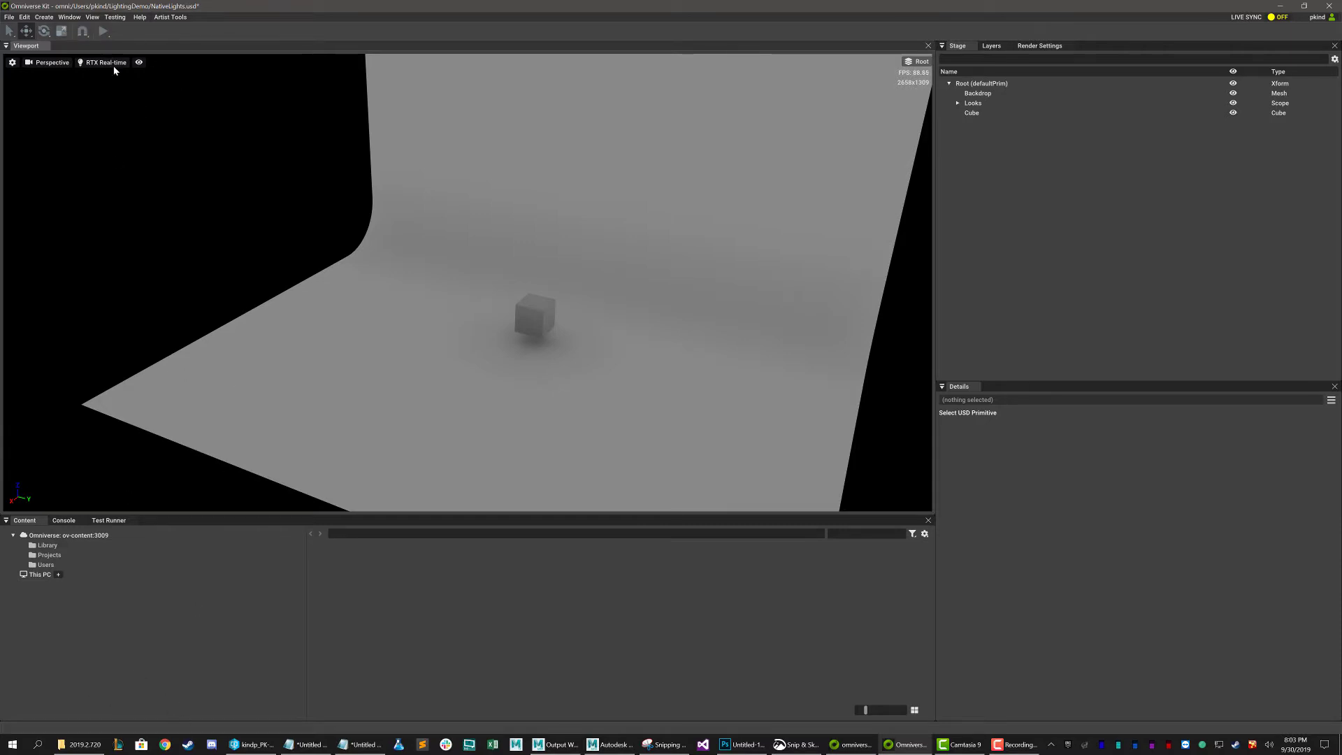
Step: Browse the Content panel to Users > pkind > PK_Skies_HDR
{"action": "left_click", "coordinate": [45, 565]}
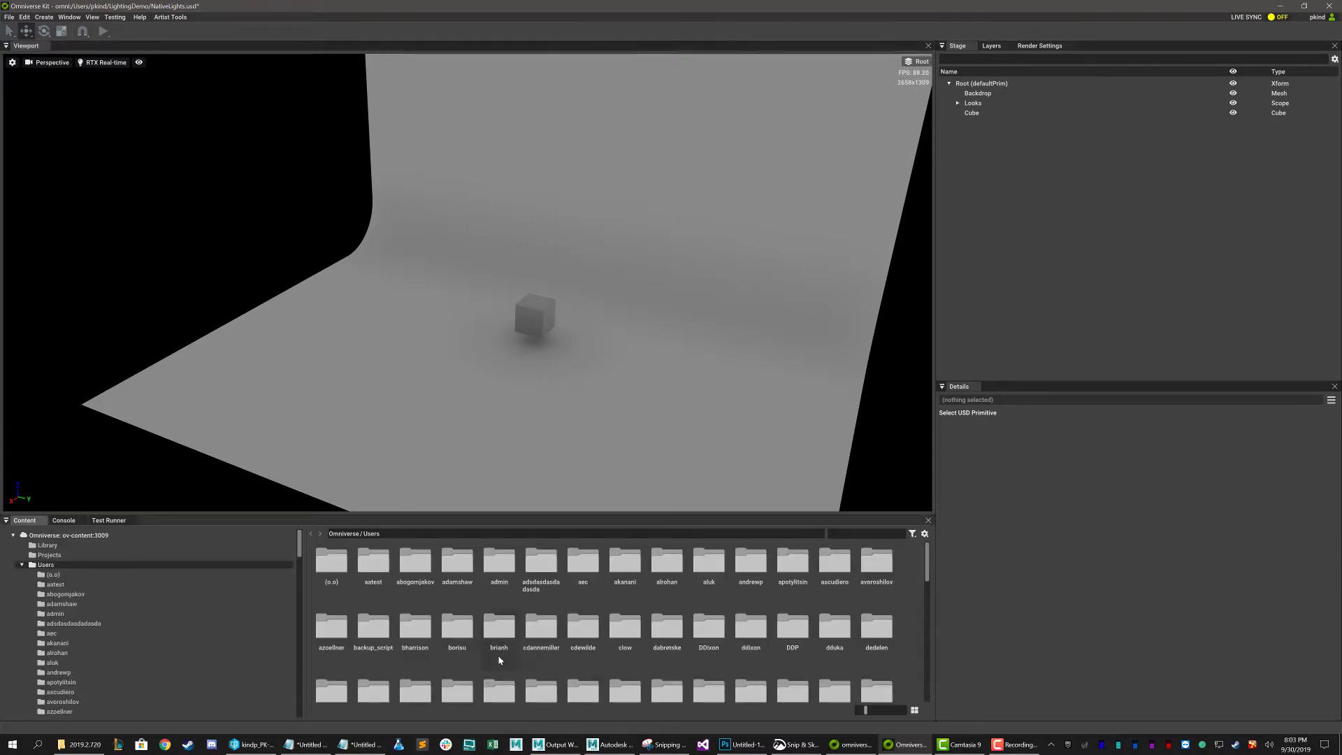
{"action": "scroll", "coordinate": [531, 650], "scroll_direction": "down", "scroll_amount": 10}
{"action": "scroll", "coordinate": [699, 647], "scroll_direction": "up", "scroll_amount": 2}
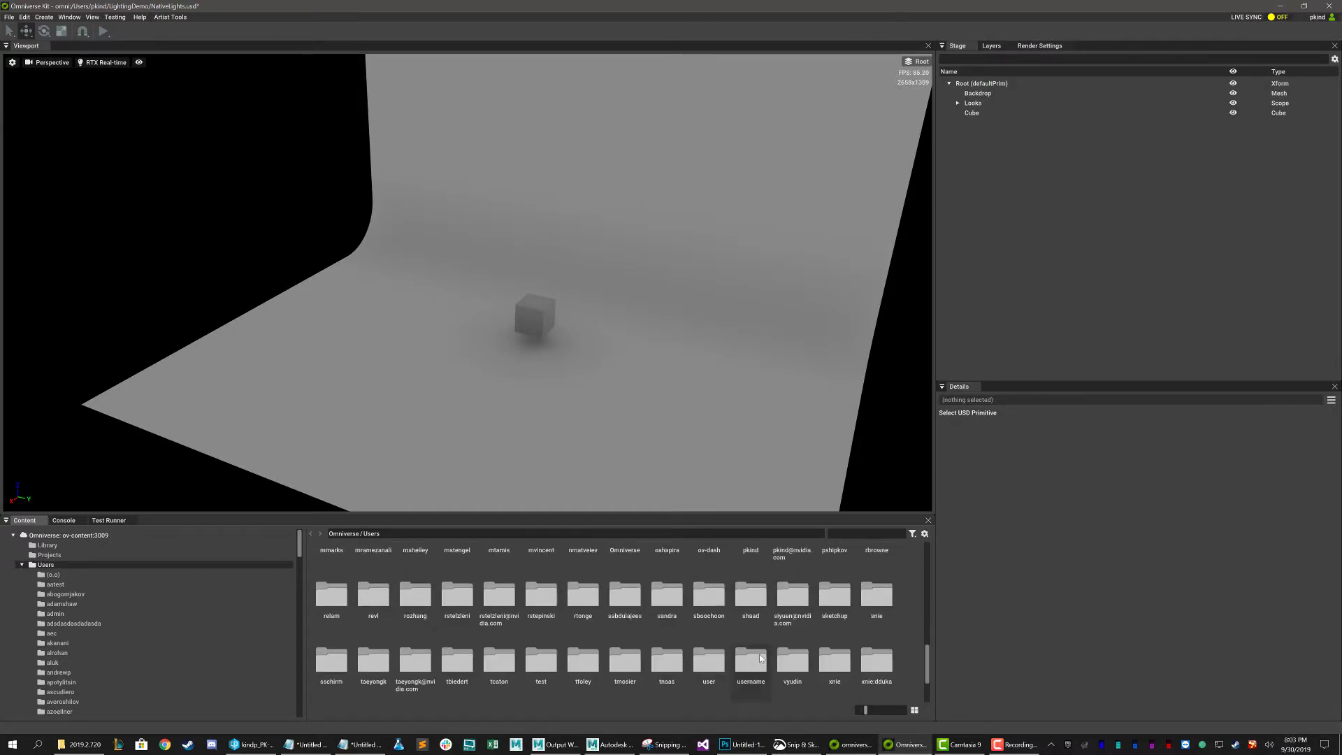
{"action": "scroll", "coordinate": [628, 657], "scroll_direction": "up", "scroll_amount": 1}
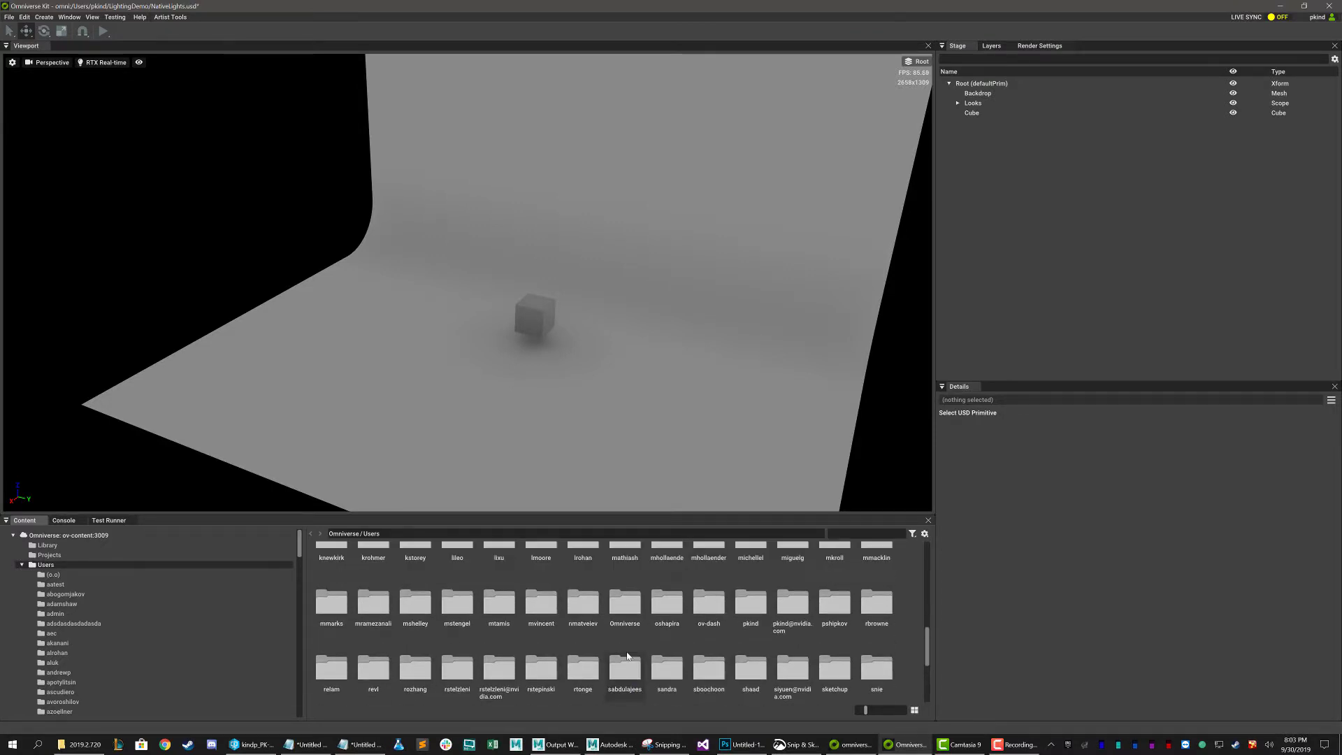
{"action": "double_click", "coordinate": [755, 602]}
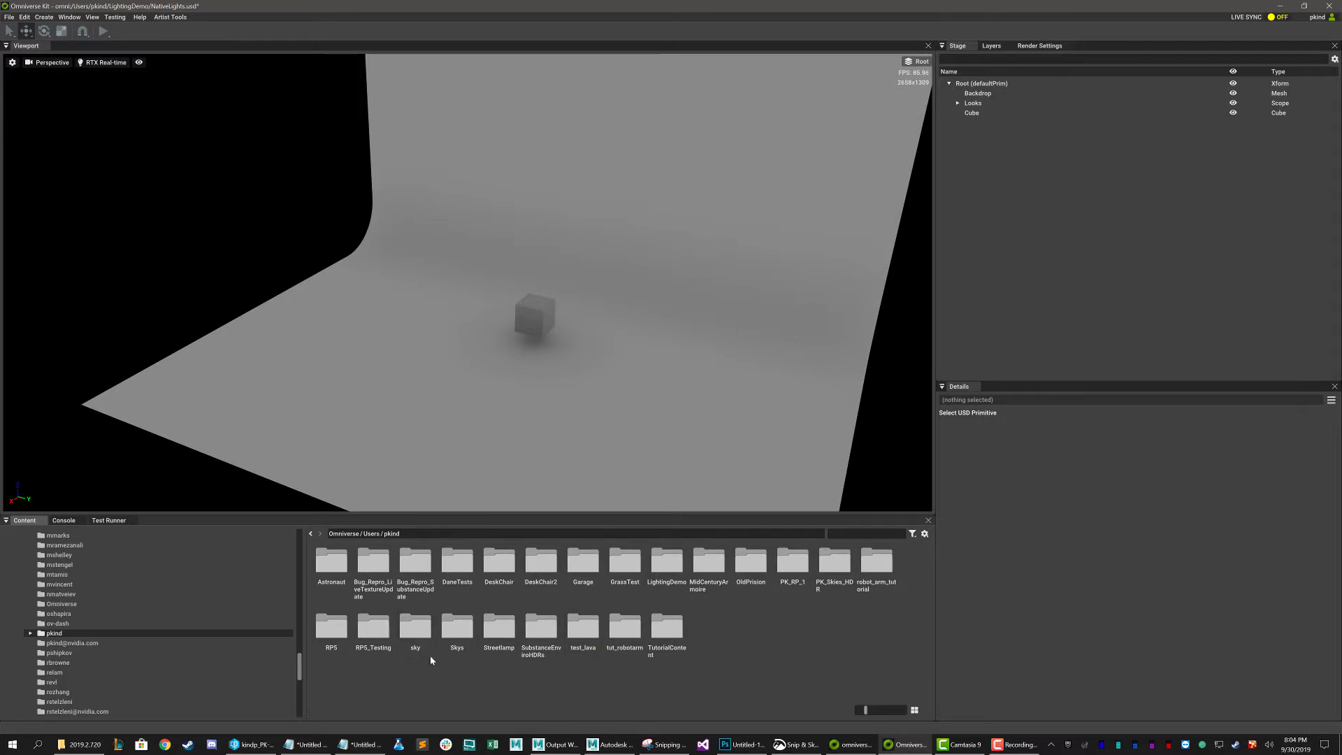
{"action": "double_click", "coordinate": [843, 561]}
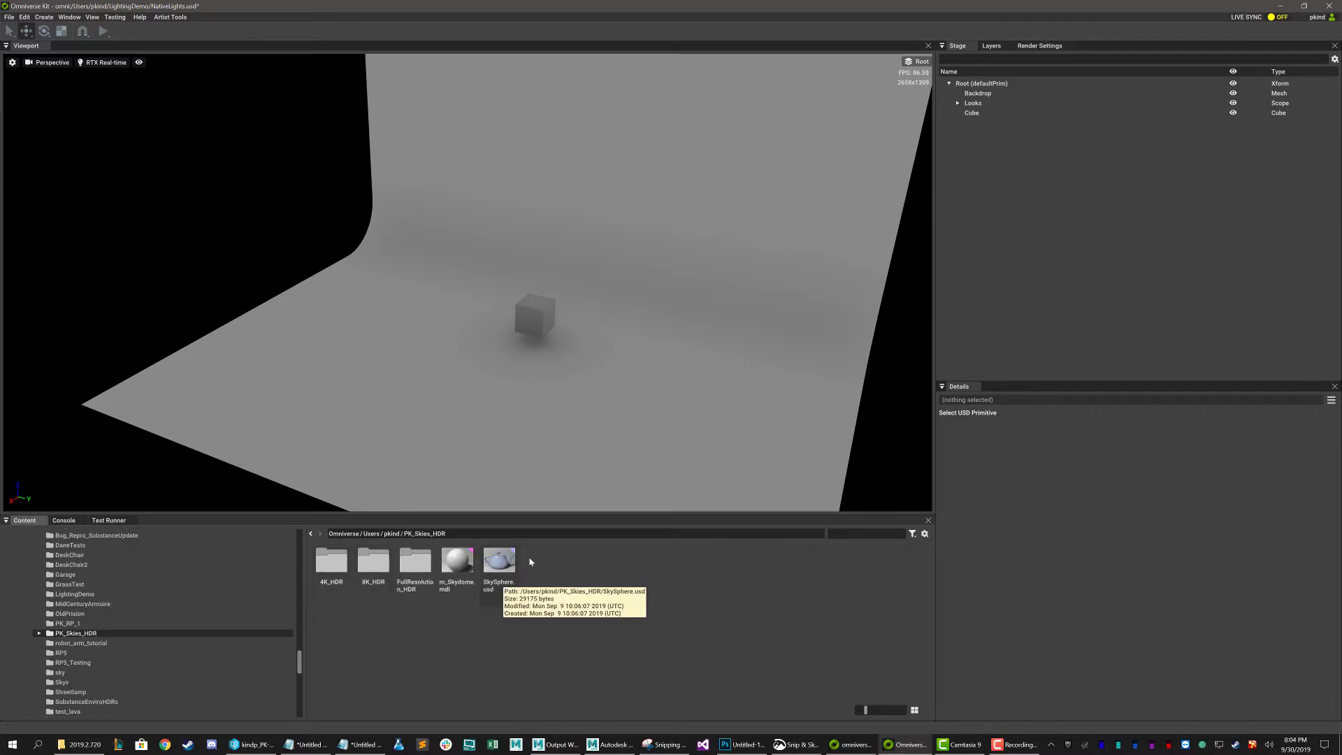
Step: Drop SkySphere.usd into the viewport and set its Translate to 0, 0, 0
{"action": "left_click_drag", "start_coordinate": [499, 561], "coordinate": [490, 350]}
{"action": "scroll", "coordinate": [605, 354], "scroll_direction": "down", "scroll_amount": 5}
{"action": "double_click", "coordinate": [1045, 426]}
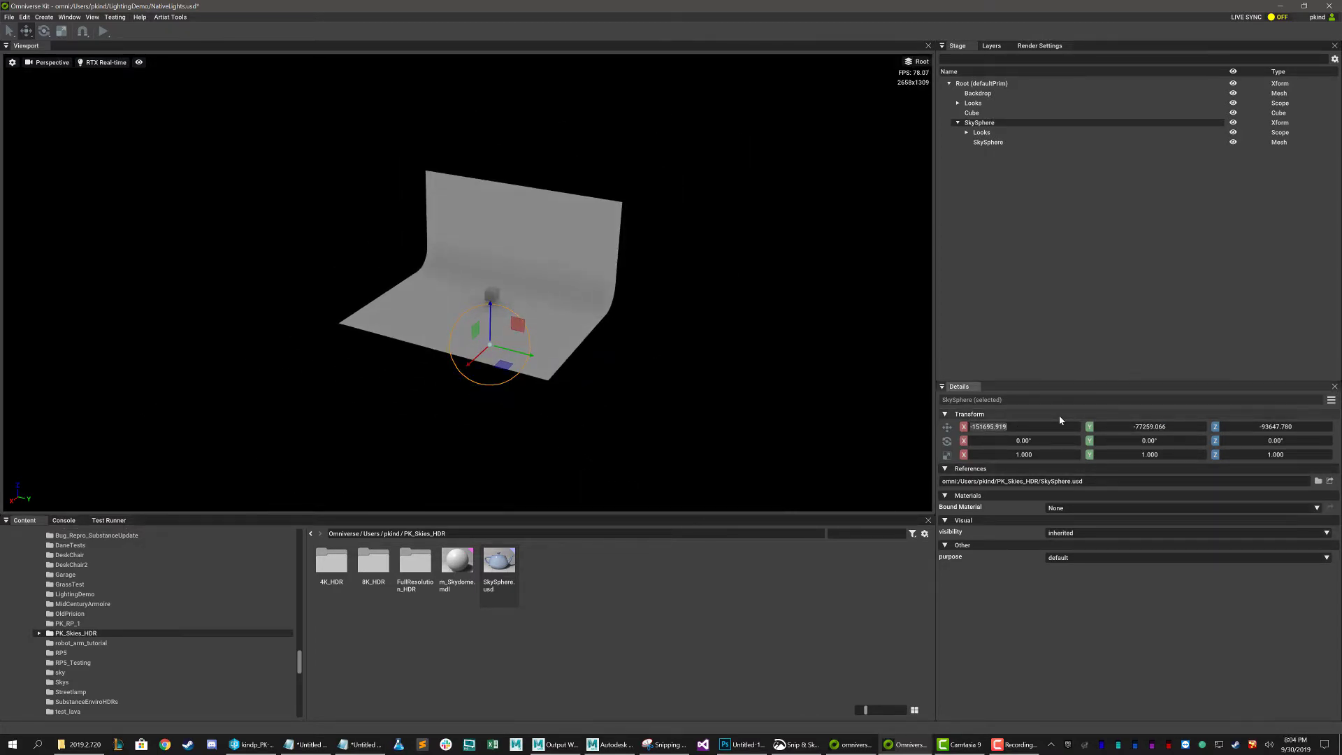
{"action": "type", "text": "0"}
{"action": "key", "text": "Tab"}
{"action": "type", "text": "0"}
{"action": "key", "text": "Tab"}
{"action": "type", "text": "0"}
{"action": "key", "text": "Tab"}
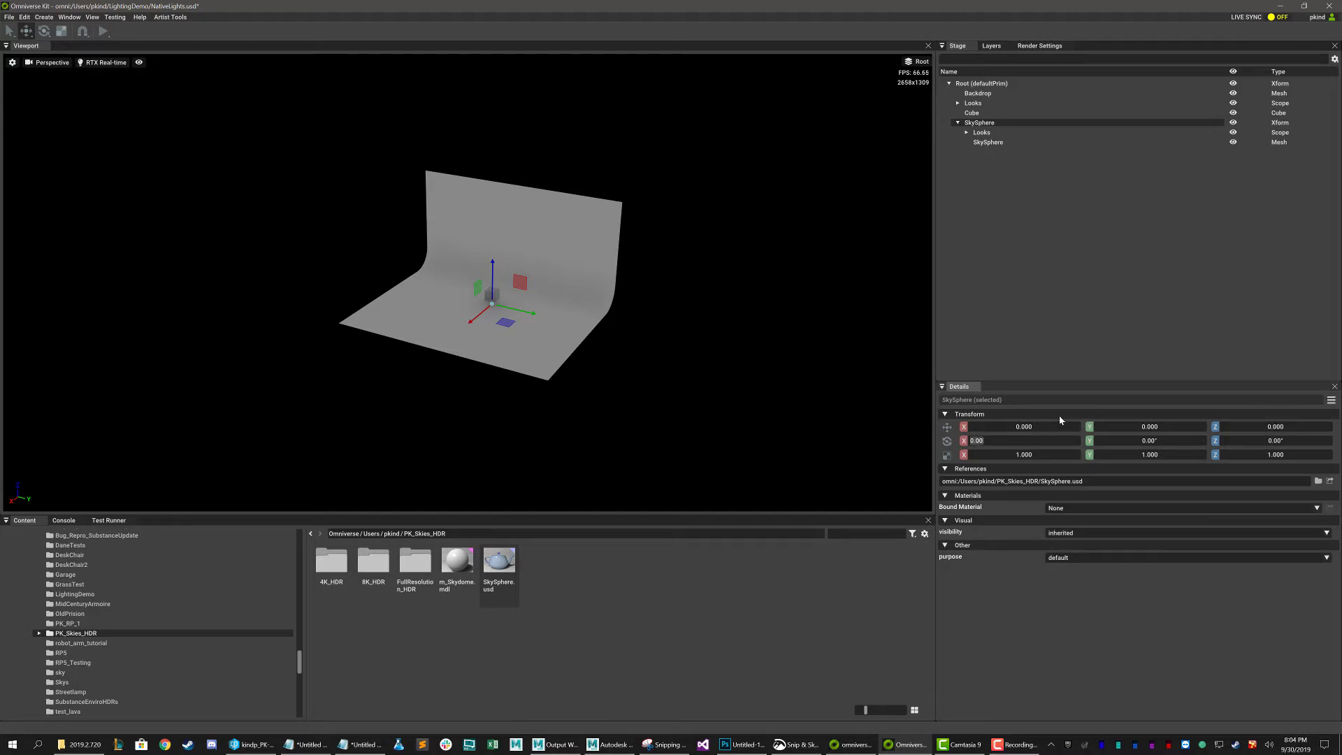
{"action": "scroll", "coordinate": [545, 334], "scroll_direction": "up", "scroll_amount": 6}
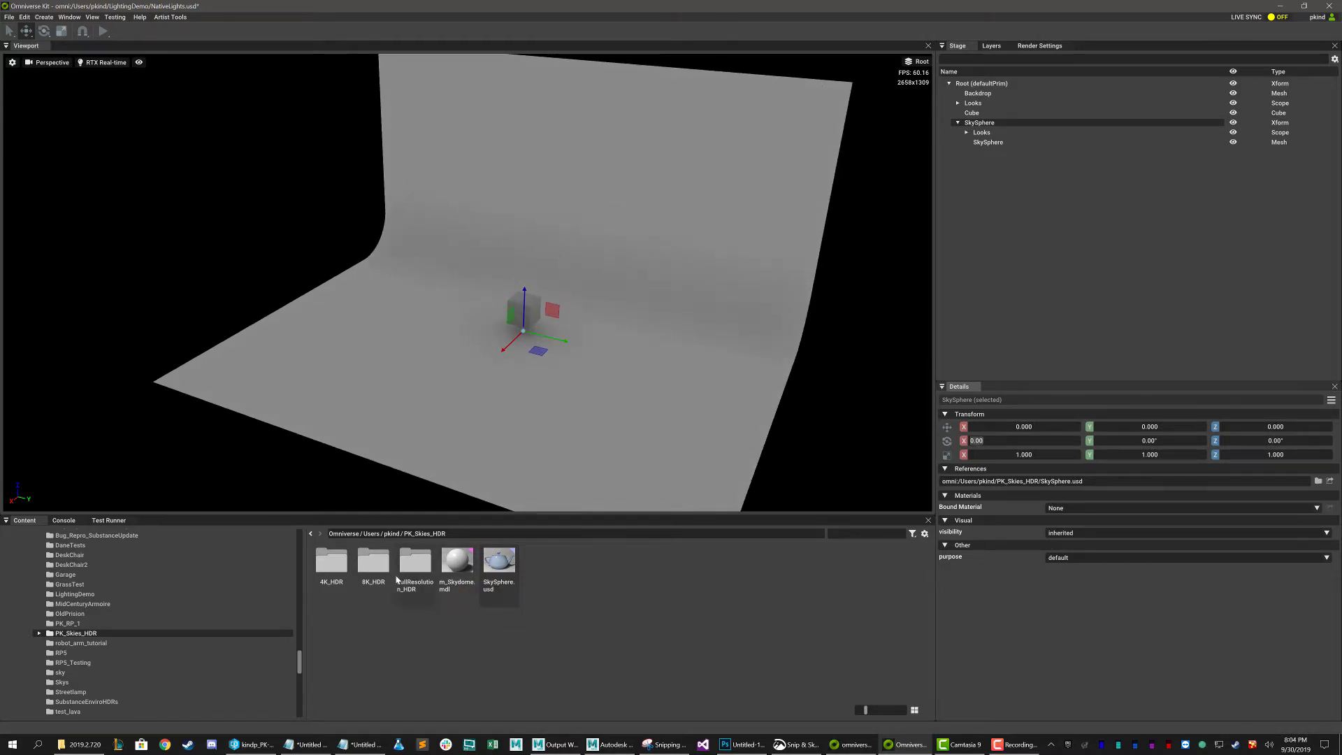
Step: Set m_SkydomeSG's Sky_Map to AbandonedBuilding_Bathroom_4k.hdr from the 4K_HDR folder
{"action": "left_click", "coordinate": [966, 132]}
{"action": "left_click", "coordinate": [987, 143]}
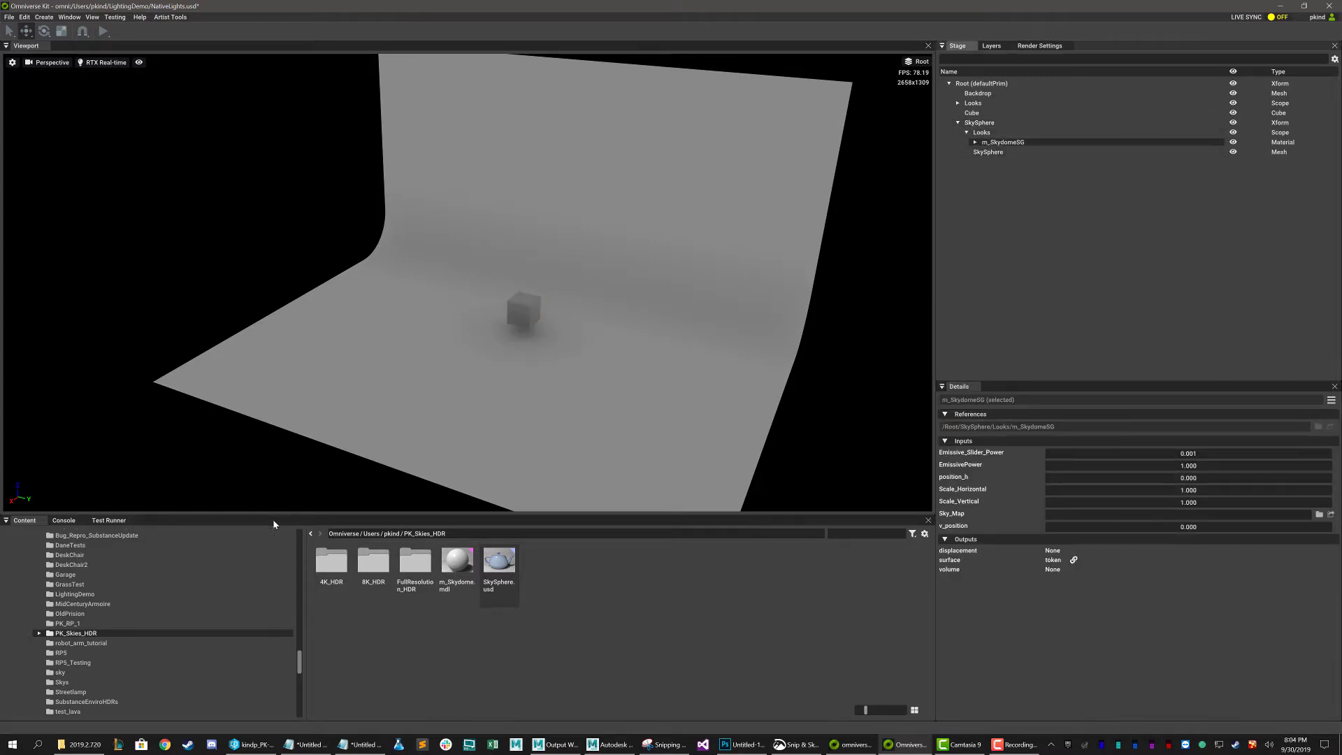
{"action": "double_click", "coordinate": [331, 567]}
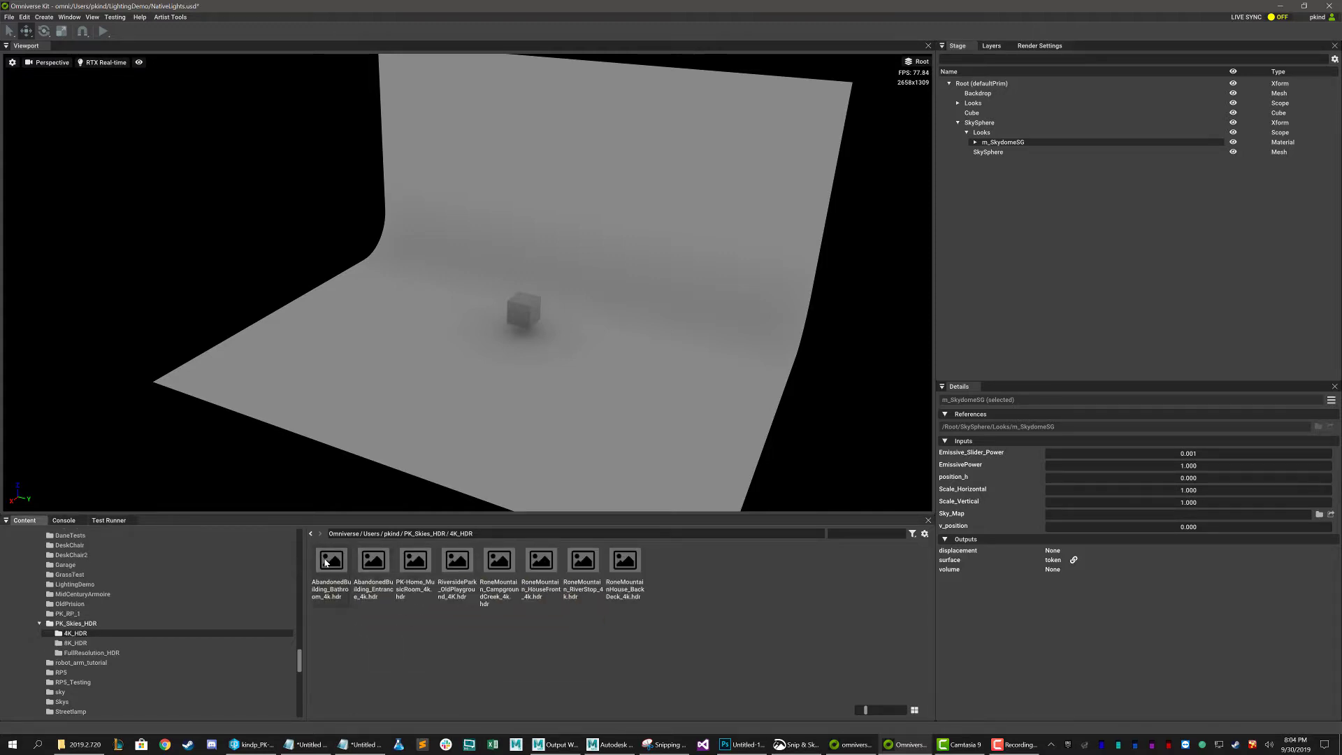
{"action": "left_click_drag", "start_coordinate": [1157, 526], "coordinate": [1158, 516]}
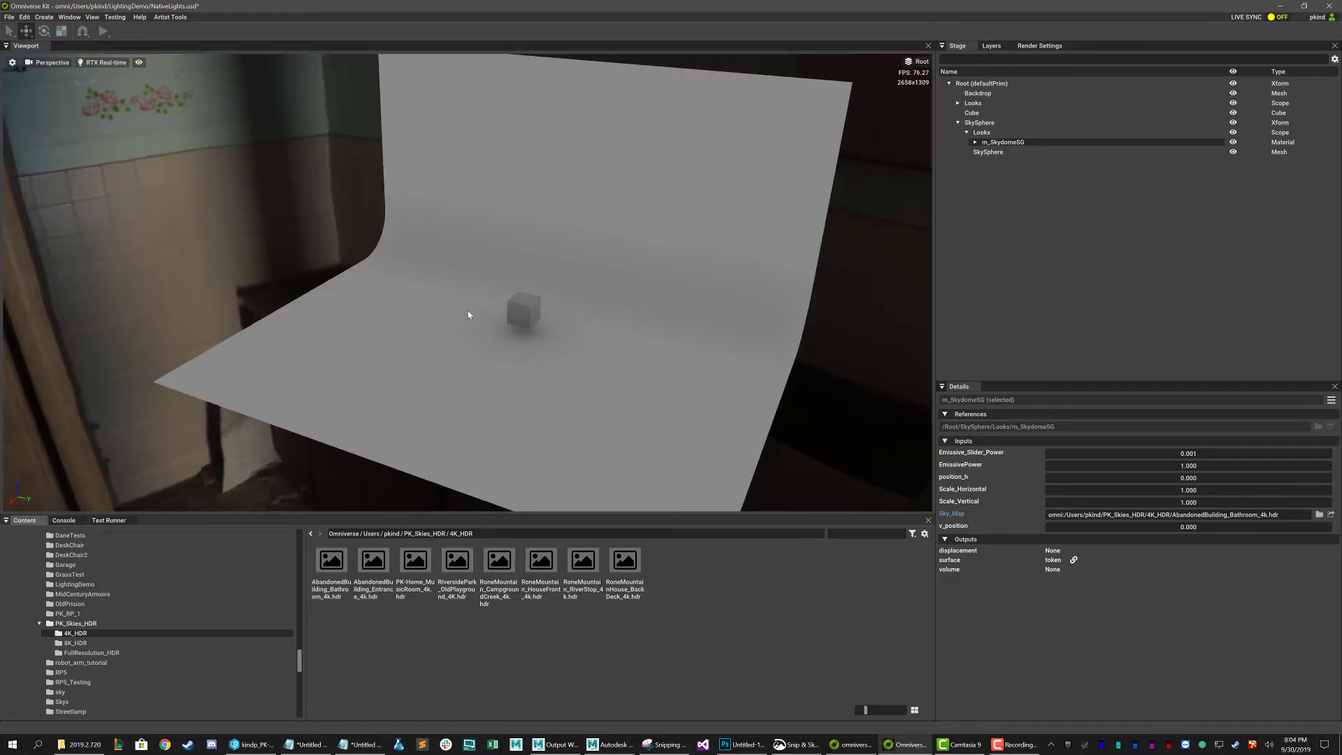
Step: Switch the viewport renderer to RTX Path-traced
{"action": "scroll", "coordinate": [467, 320], "scroll_direction": "down", "scroll_amount": 10}
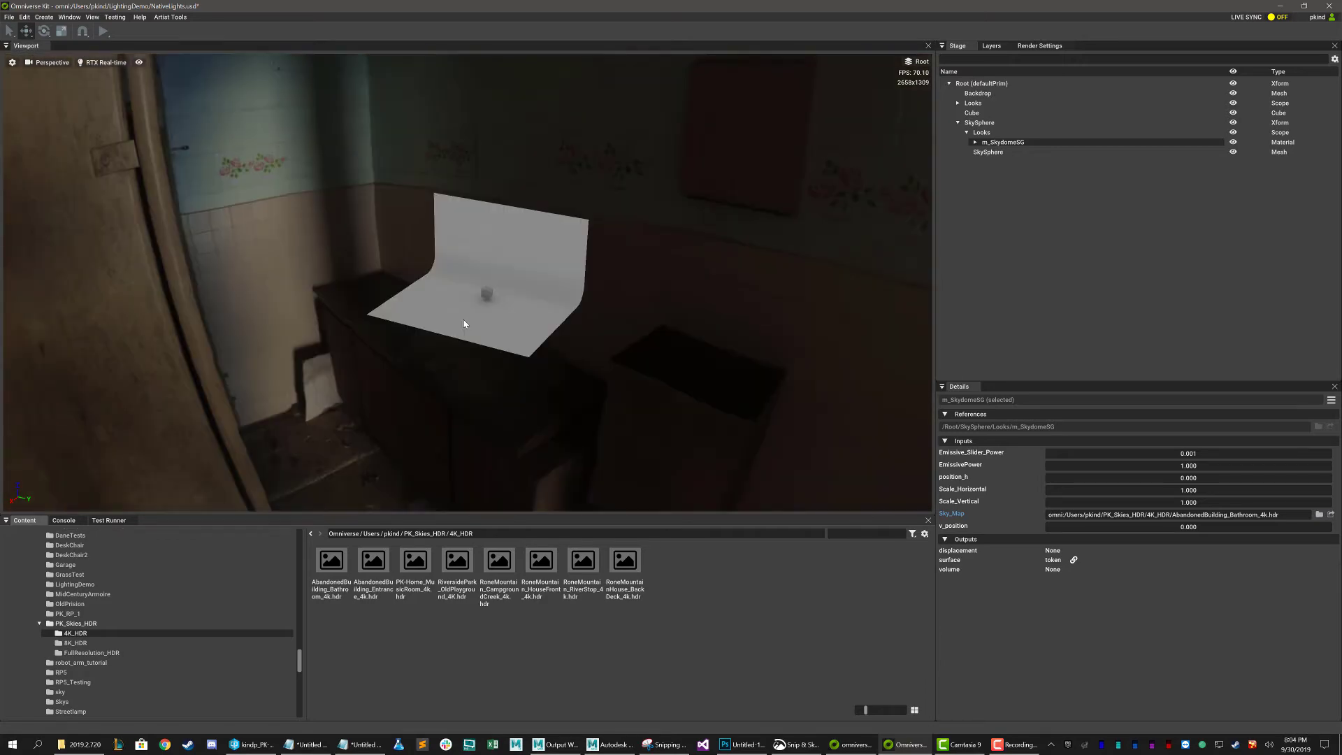
{"action": "left_click_drag", "start_coordinate": [464, 320], "coordinate": [346, 225], "text": "alt"}
{"action": "left_click", "coordinate": [98, 64]}
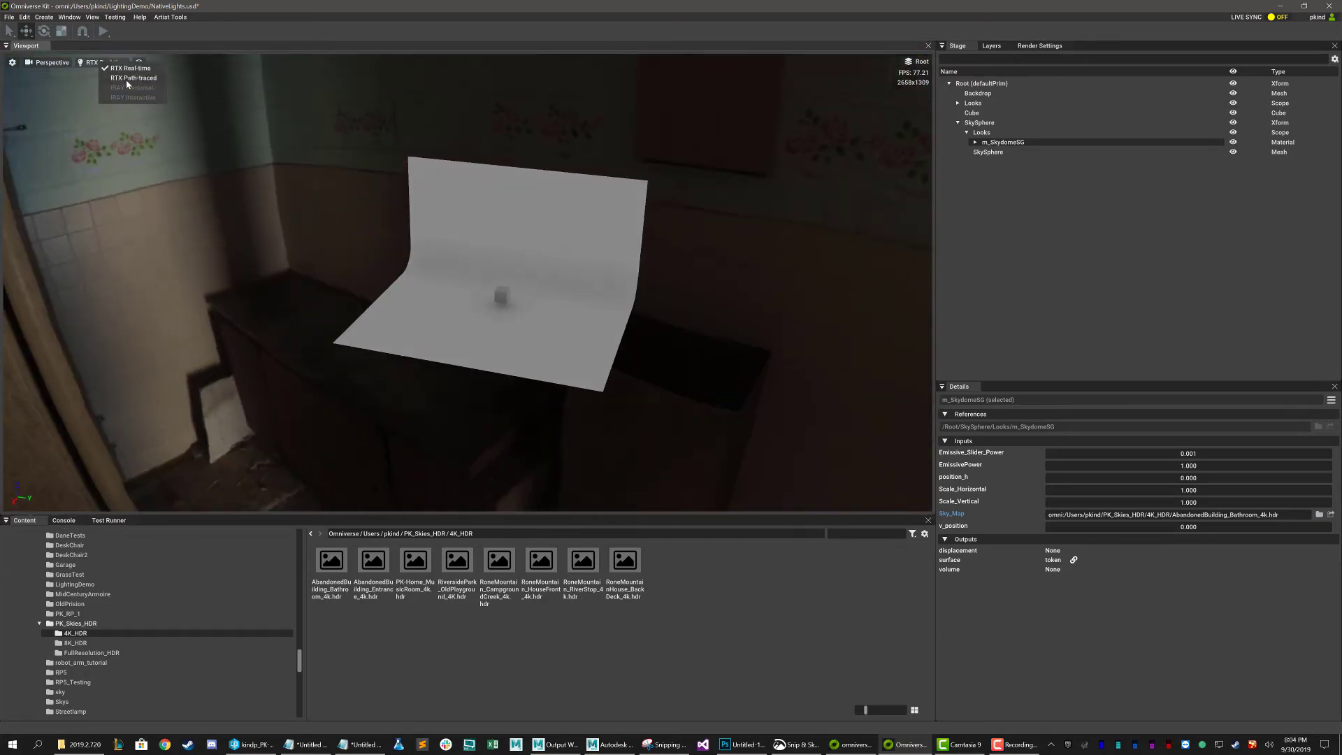
{"action": "left_click", "coordinate": [126, 78]}
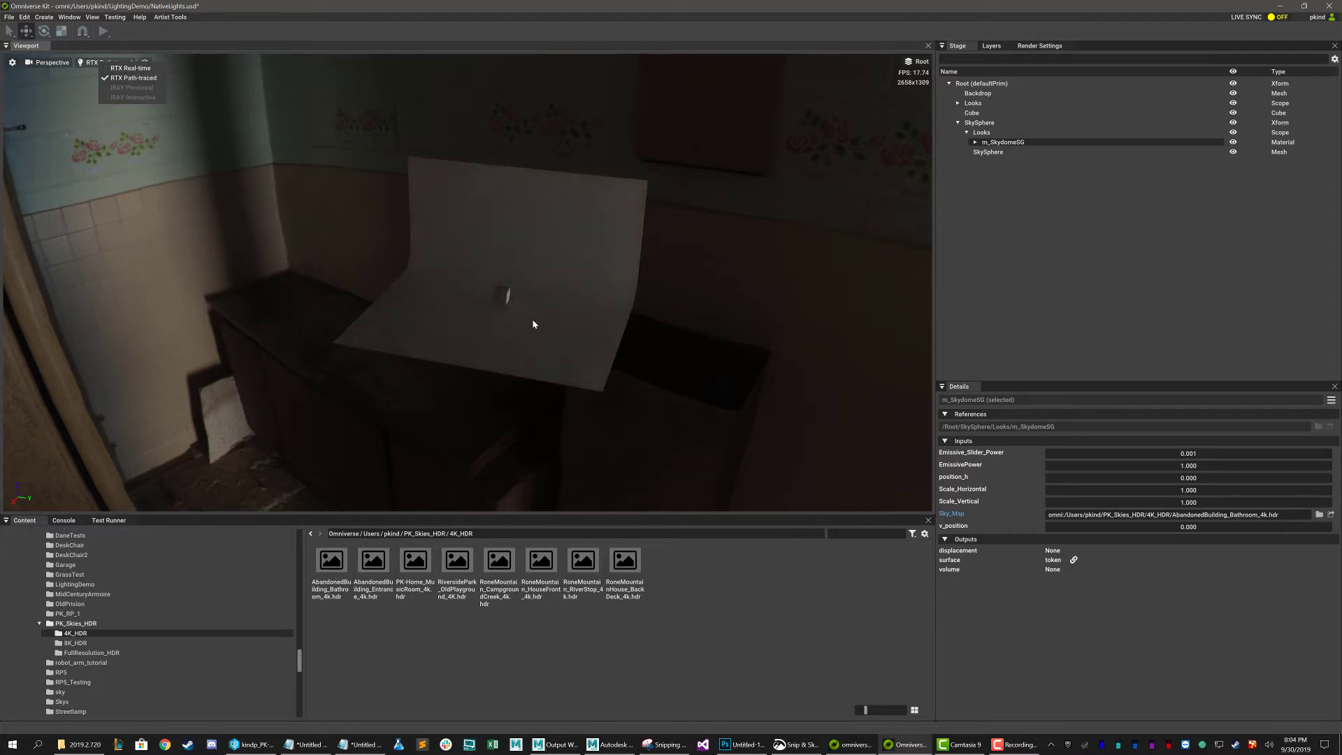
Step: Assign RiversidePark_OldPlayground_4K.hdr to the skydome's Sky_Map and reframe the backdrop
{"action": "left_click", "coordinate": [587, 366]}
{"action": "left_click_drag", "start_coordinate": [588, 366], "coordinate": [555, 293], "text": "alt"}
{"action": "right_click_drag", "start_coordinate": [555, 292], "coordinate": [637, 375], "text": "alt"}
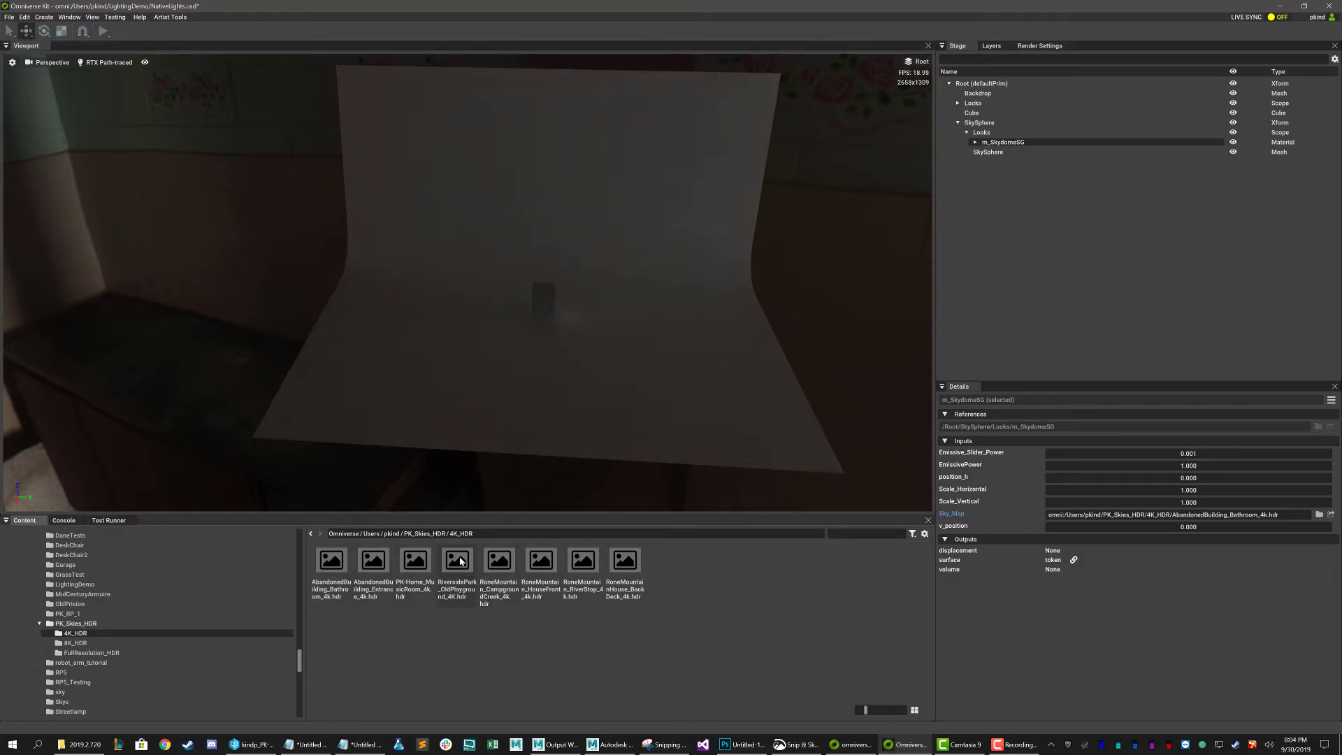
{"action": "left_click_drag", "start_coordinate": [459, 561], "coordinate": [1150, 517]}
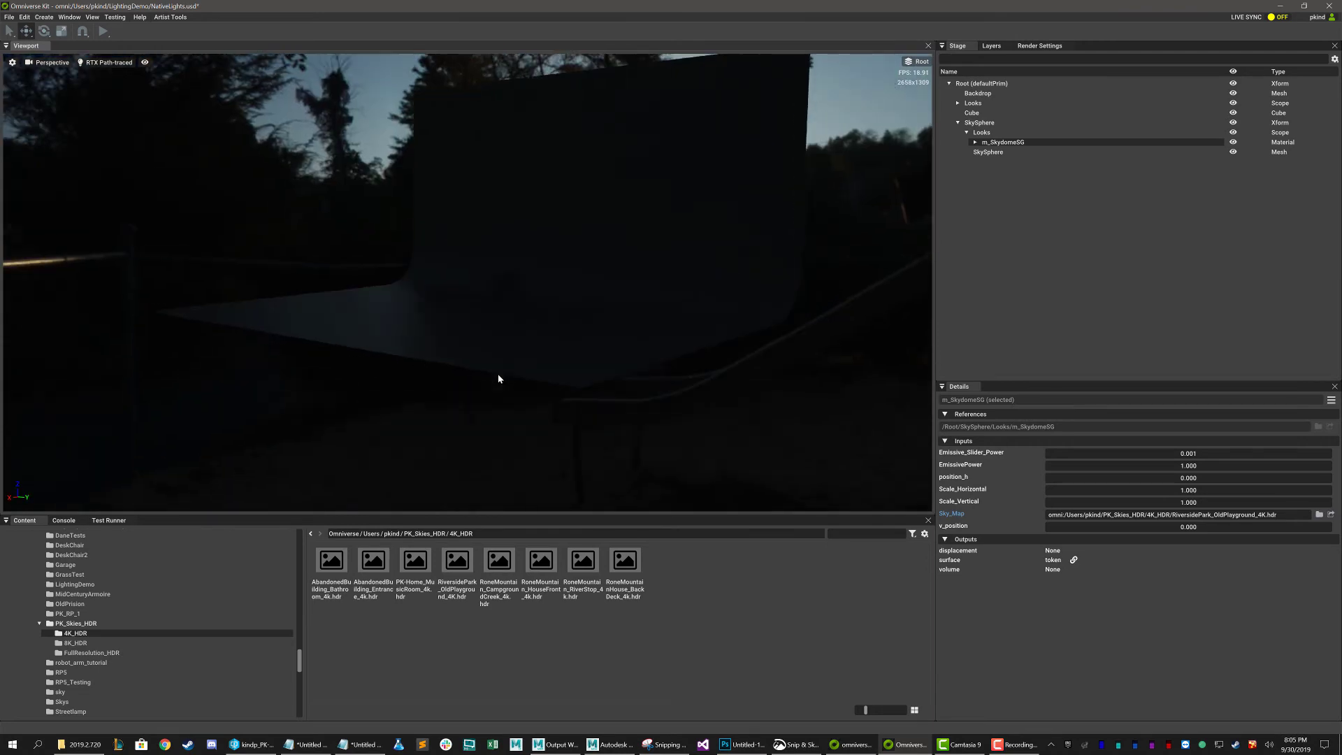
{"action": "left_click_drag", "start_coordinate": [502, 385], "coordinate": [549, 404], "text": "alt"}
Step: Enter 4.6 for the sky dome's EmissivePower, then drag it up to about 22.8
{"action": "double_click", "coordinate": [1216, 466]}
{"action": "type", "text": "4.6"}
{"action": "key", "text": "Return"}
{"action": "left_click_drag", "start_coordinate": [1216, 470], "coordinate": [1259, 470]}
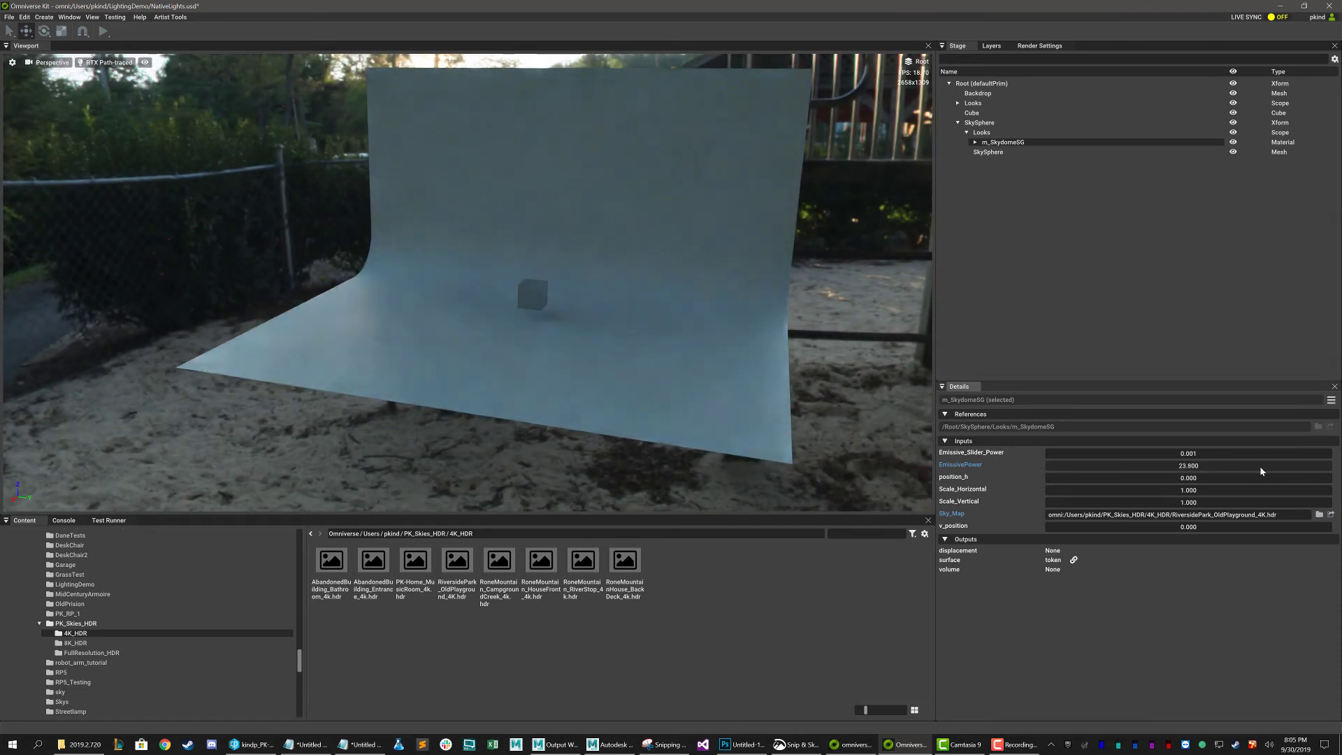
{"action": "scroll", "coordinate": [603, 358], "scroll_direction": "up", "scroll_amount": 5}
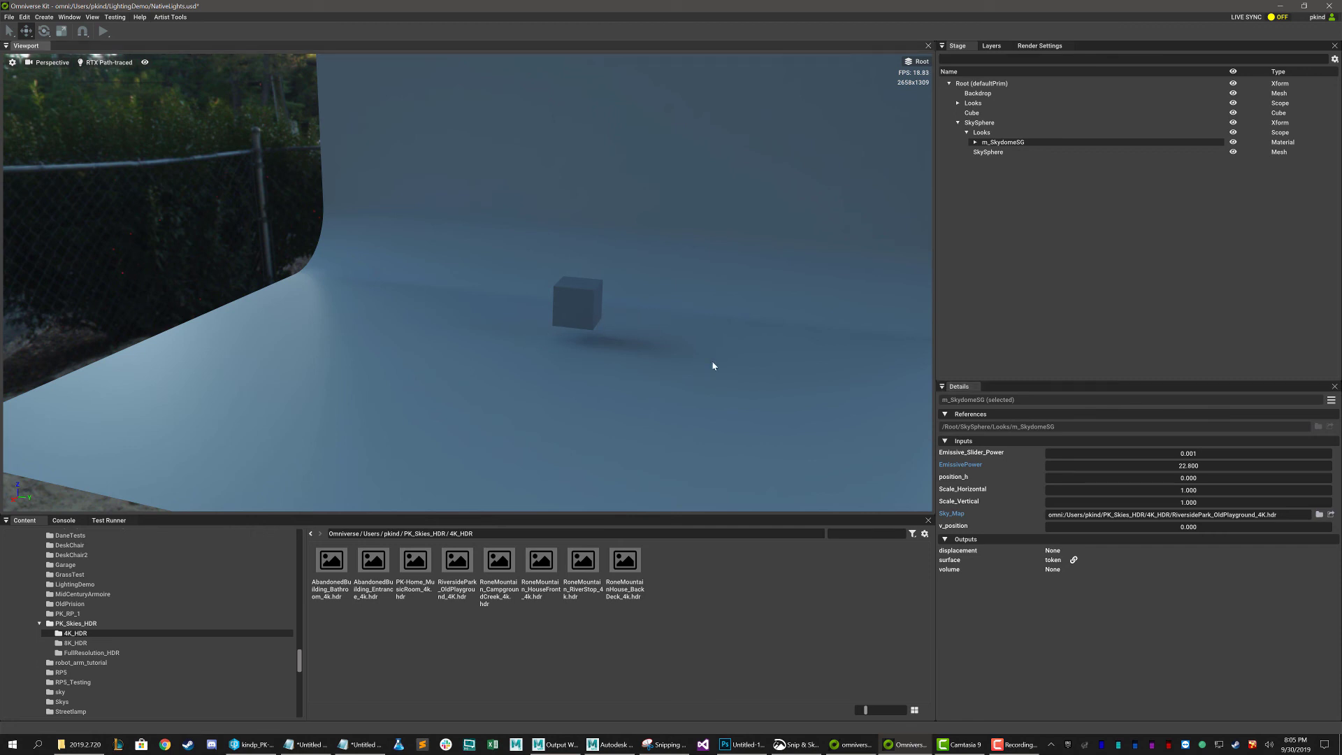
{"action": "left_click_drag", "start_coordinate": [755, 370], "coordinate": [598, 289], "text": "alt"}
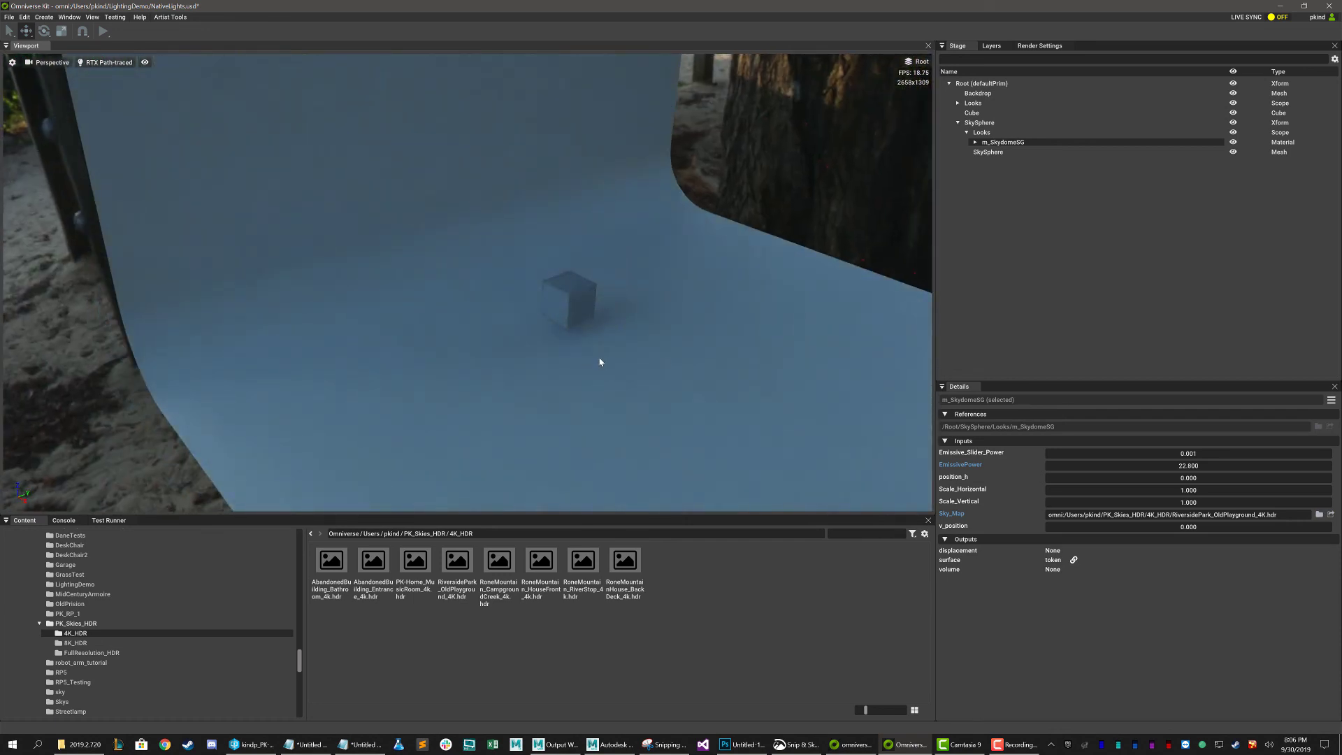